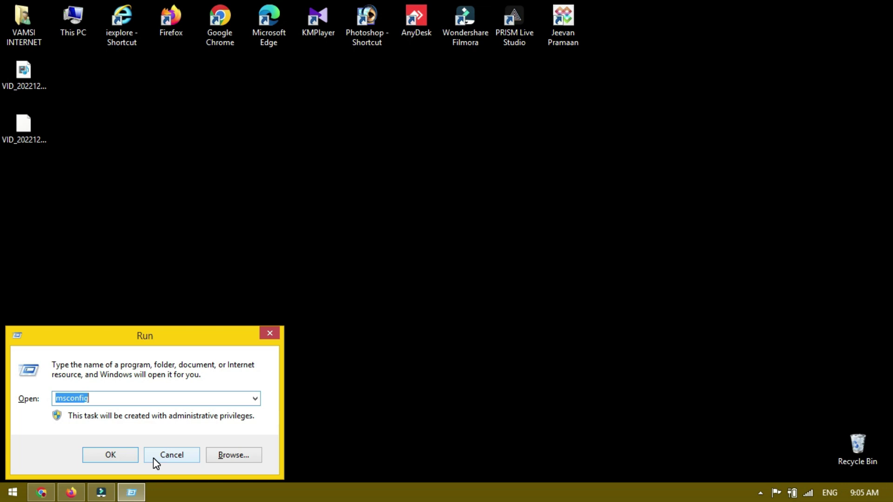
# Open System Configuration by running the msconfig command
pyautogui.click(97, 400)
pyautogui.click(114, 454)
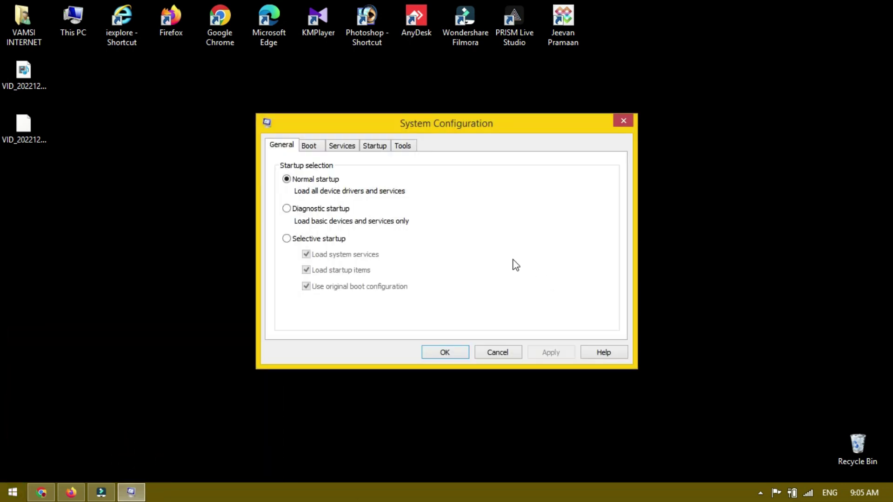
pyautogui.moveTo(385, 126); pyautogui.dragTo(381, 123)
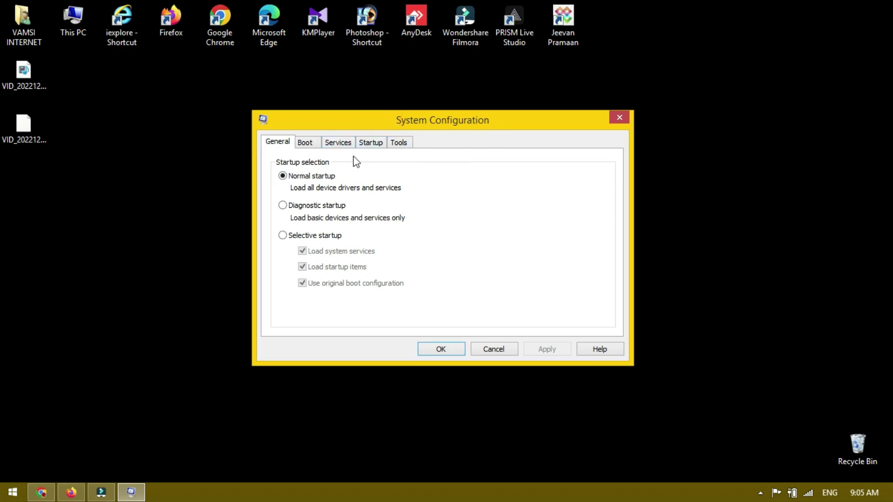
# Hide all Microsoft services in the services list, disable all the remaining ones and apply the change
pyautogui.click(343, 144)
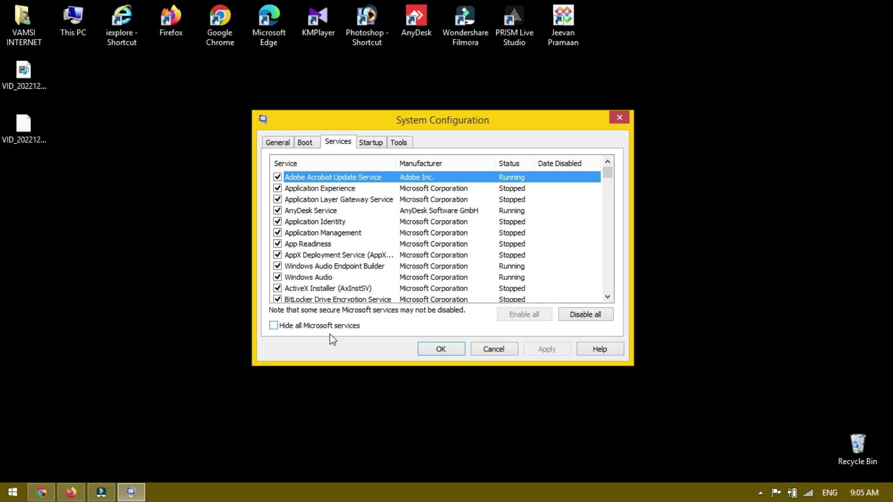
pyautogui.click(273, 326)
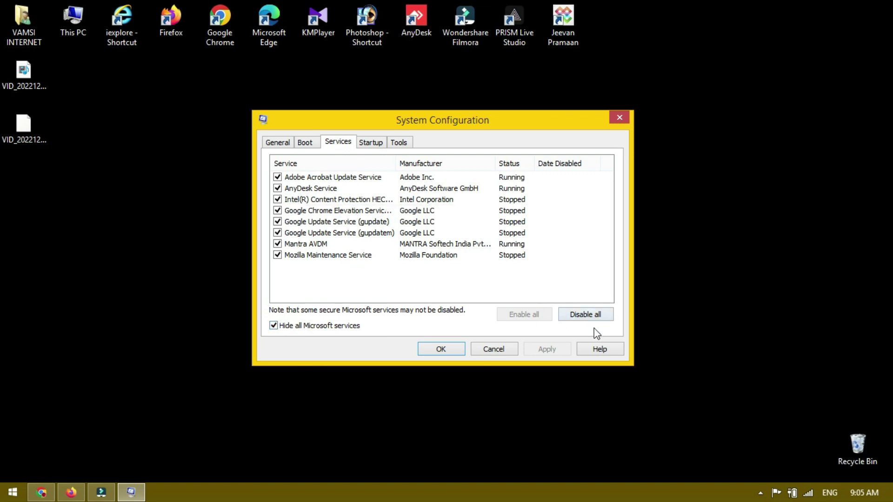
pyautogui.click(589, 316)
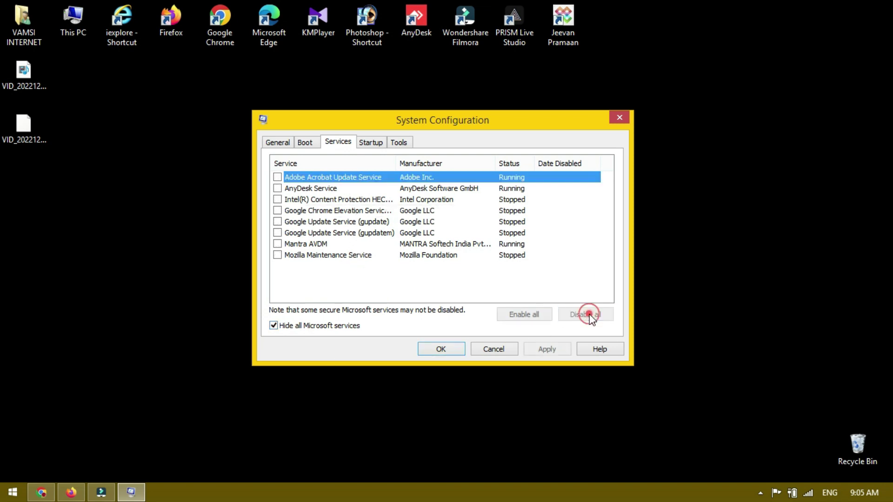
pyautogui.click(545, 351)
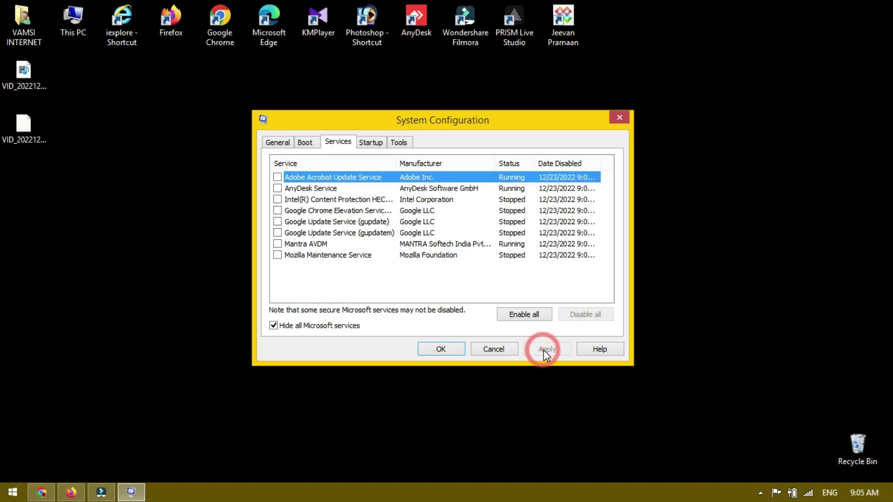
# Close System Configuration, set its restart message not to show again, and exit without restarting
pyautogui.click(451, 351)
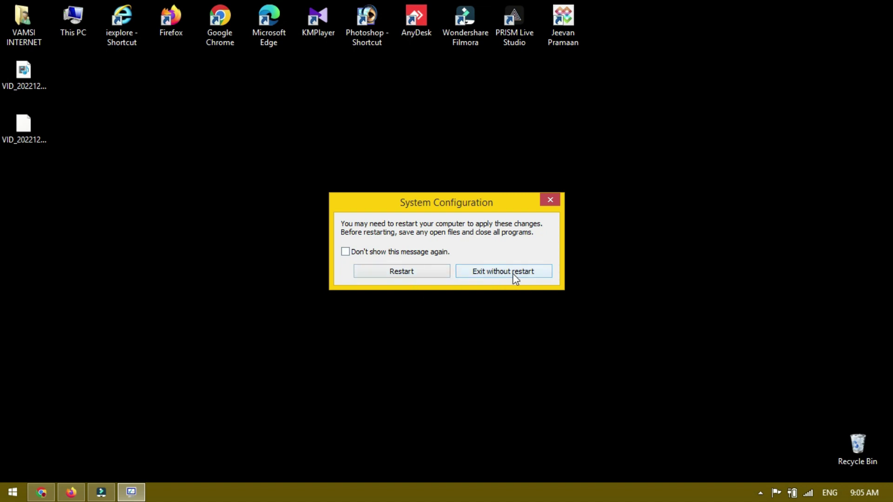
pyautogui.click(345, 251)
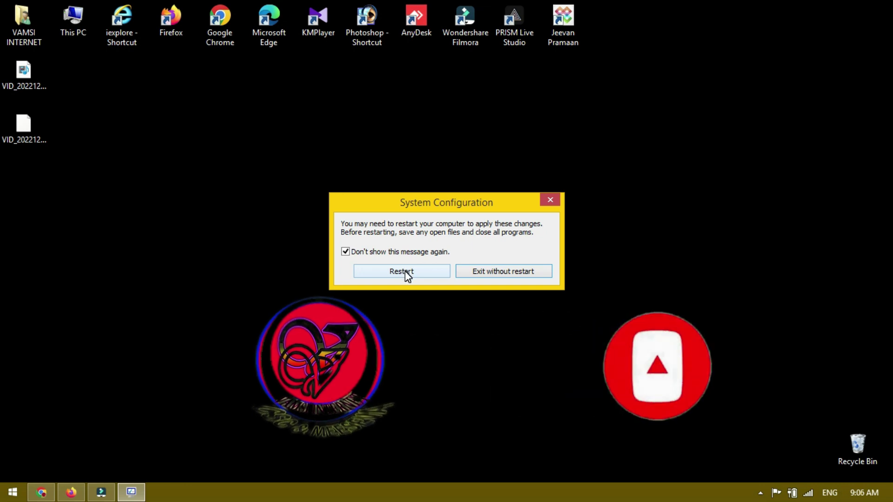
pyautogui.click(504, 274)
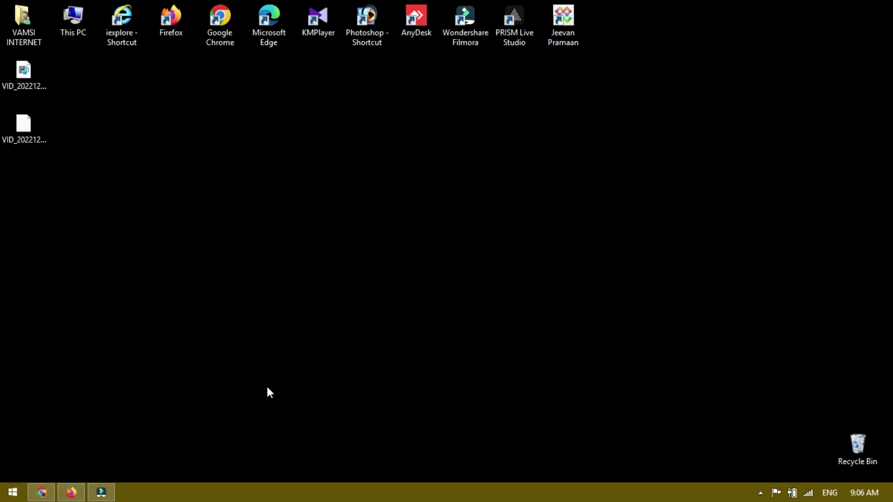
# Open the Windows Temp folder by running the temp command
pyautogui.press('super+r')
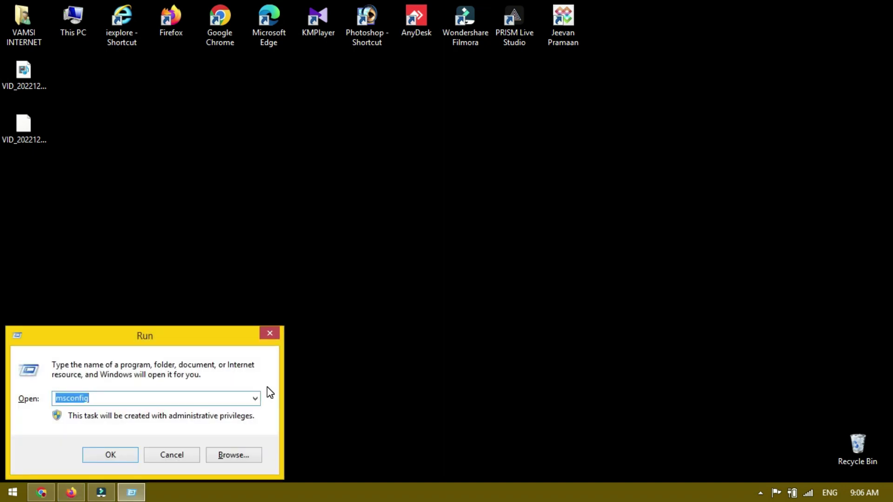
pyautogui.write('temp')
pyautogui.press('Return')
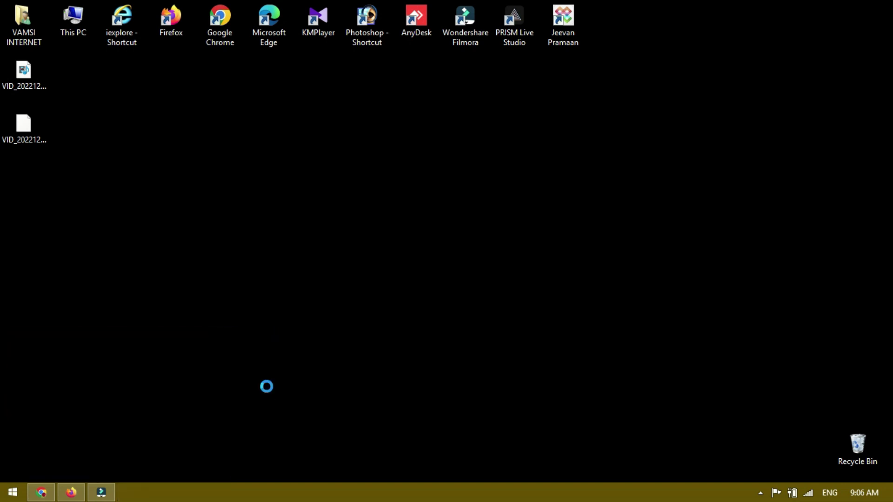
pyautogui.click(287, 340)
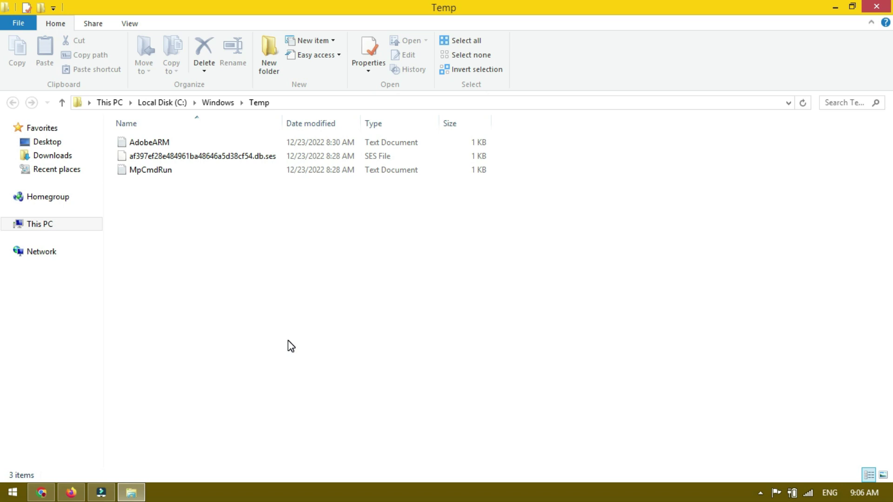
# Permanently delete all files in the Windows Temp folder and close its window
pyautogui.hotkey('ctrl', 'a')
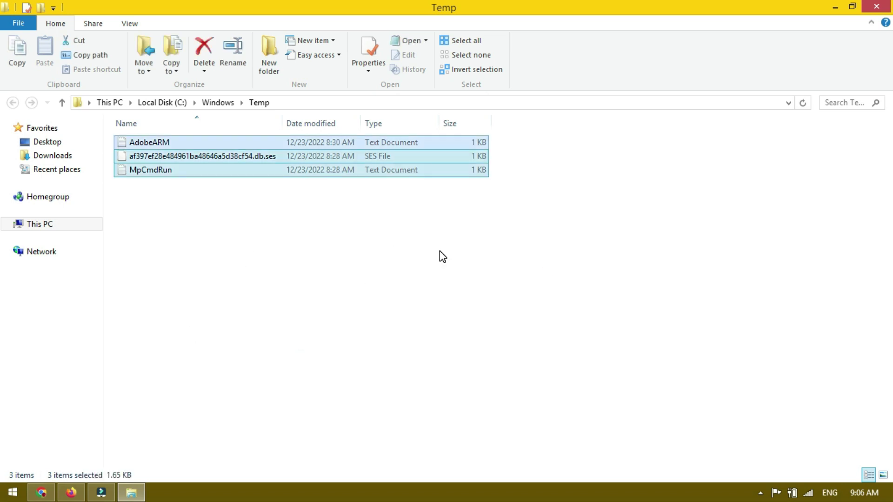
pyautogui.hotkey('shift', 'Delete')
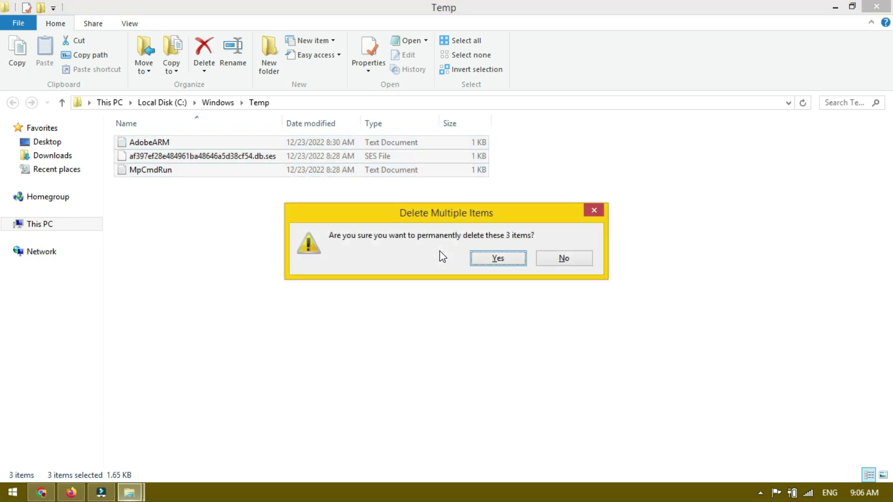
pyautogui.press('Return')
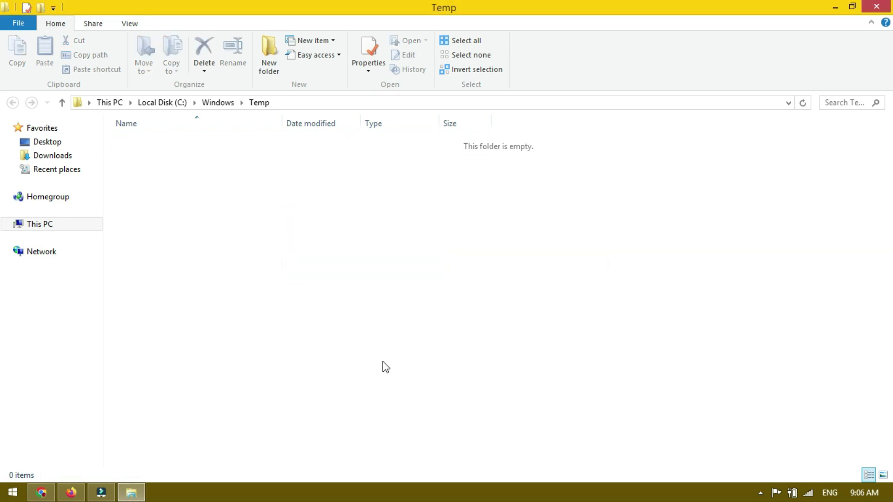
pyautogui.click(876, 7)
# Open the user account's local Temp folder by running the %temp% command
pyautogui.click(405, 164)
pyautogui.press('super+r')
pyautogui.write('temp')
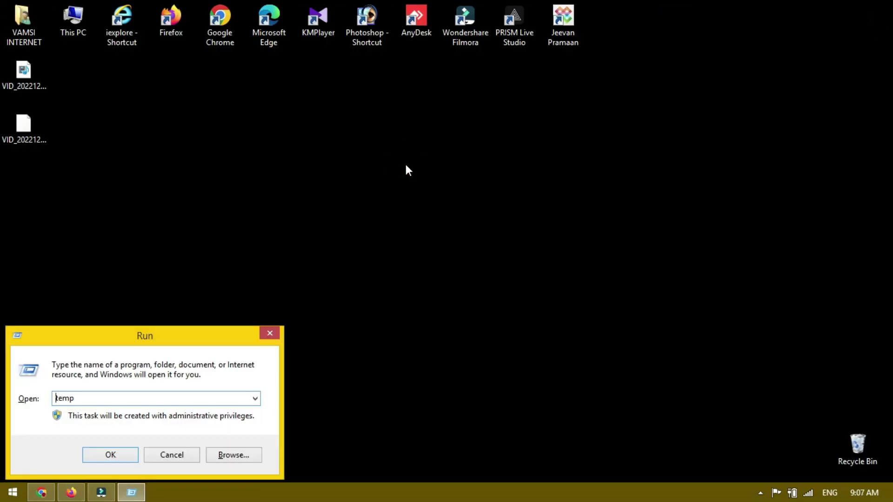
pyautogui.press('Home')
pyautogui.write('%temp')
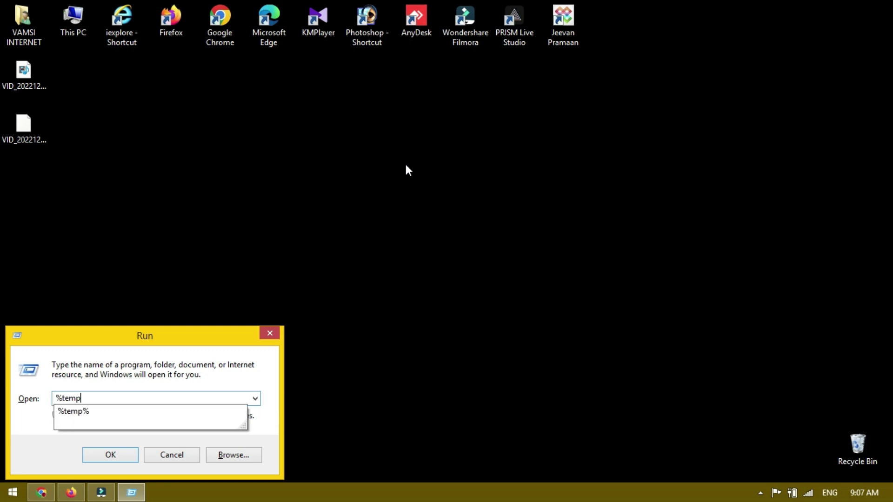
pyautogui.write('%')
pyautogui.press('Return')
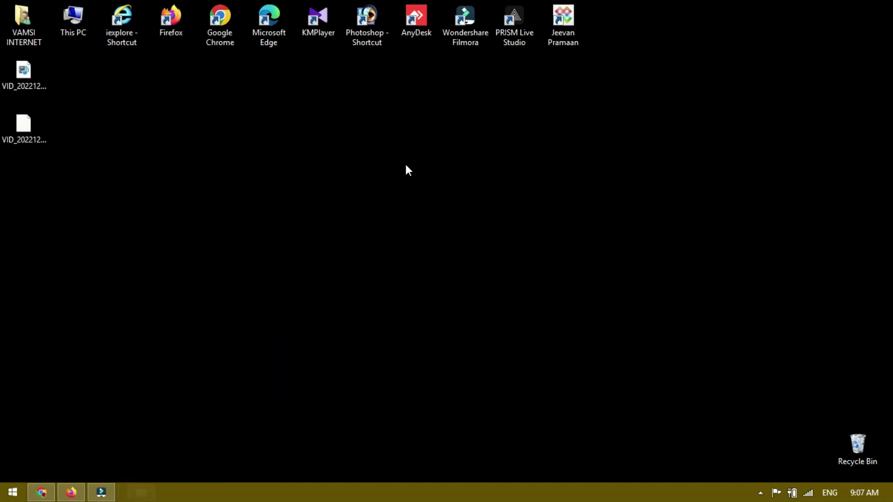
pyautogui.click(531, 465)
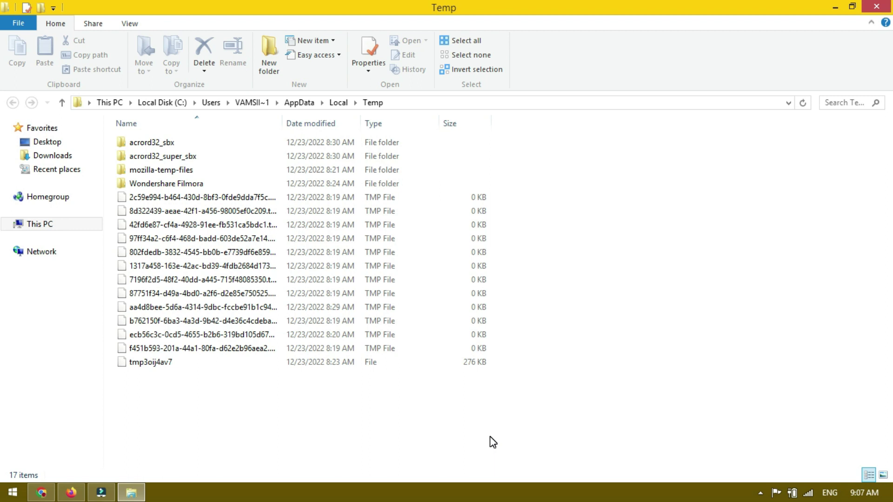
# Permanently delete everything in the user's Temp folder, skipping all items that are in use
pyautogui.moveTo(451, 444); pyautogui.dragTo(196, 97)
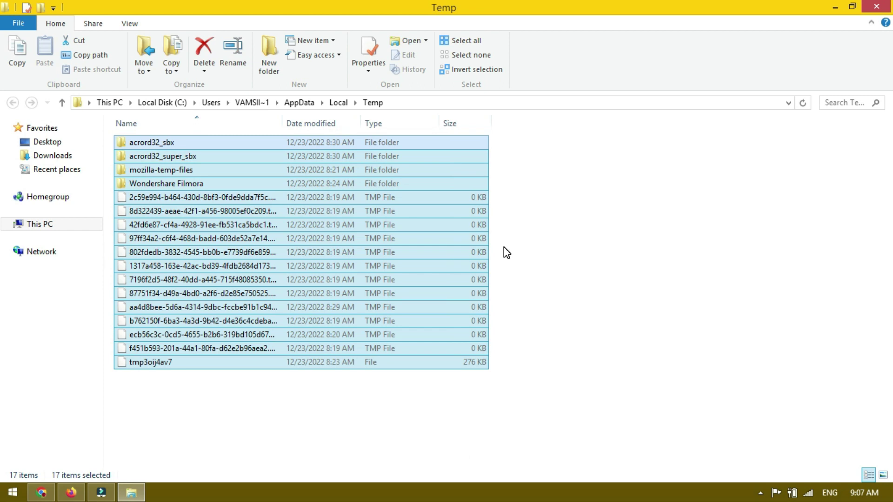
pyautogui.hotkey('shift', 'Delete')
pyautogui.press('Return')
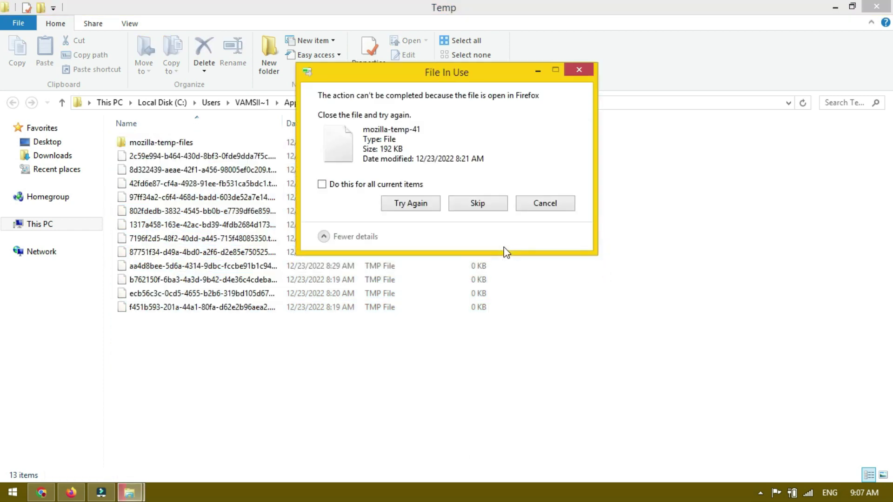
pyautogui.click(350, 184)
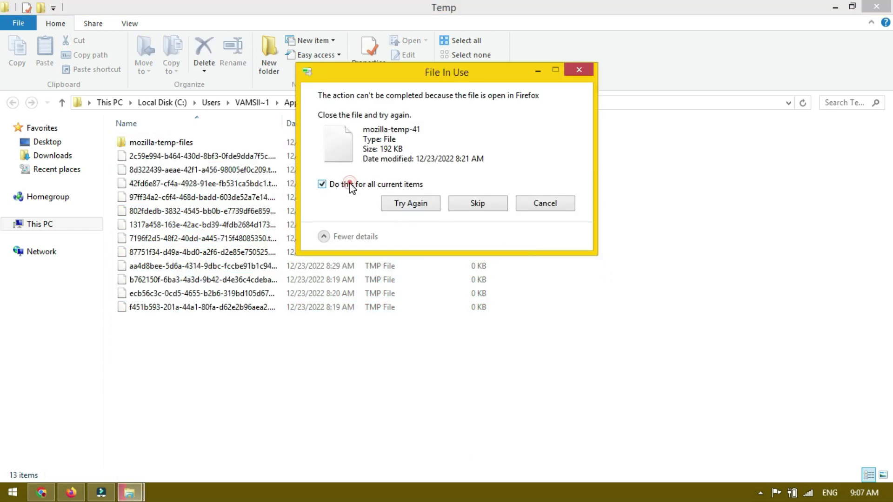
pyautogui.click(470, 202)
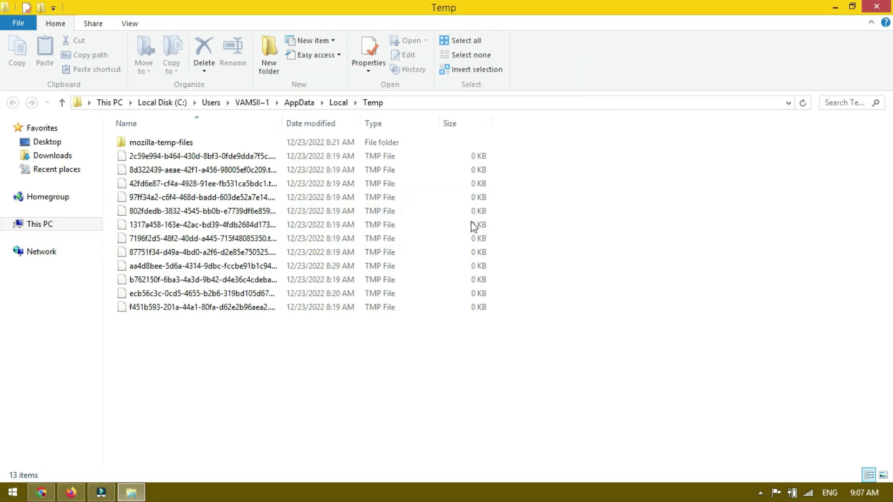
# Try to permanently delete the items left in the user's Temp folder, skipping all those in use, and close the window
pyautogui.hotkey('ctrl', 'a')
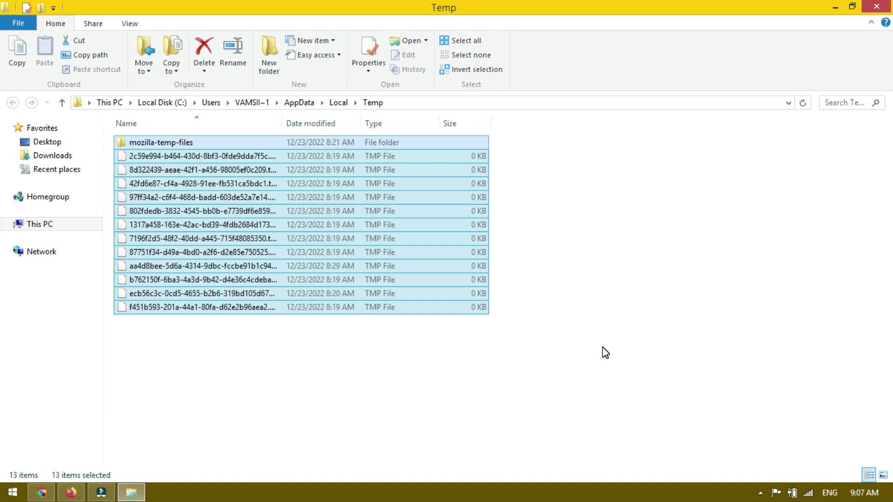
pyautogui.hotkey('shift', 'Delete')
pyautogui.press('Return')
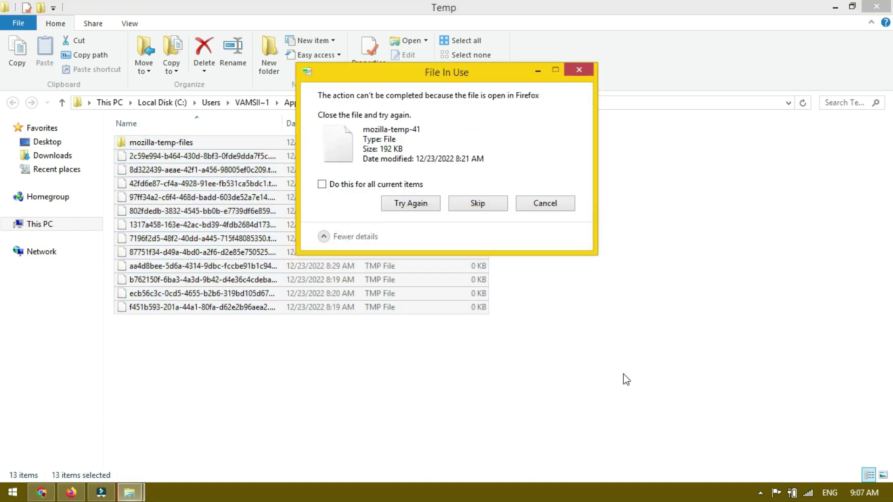
pyautogui.click(343, 184)
pyautogui.click(481, 205)
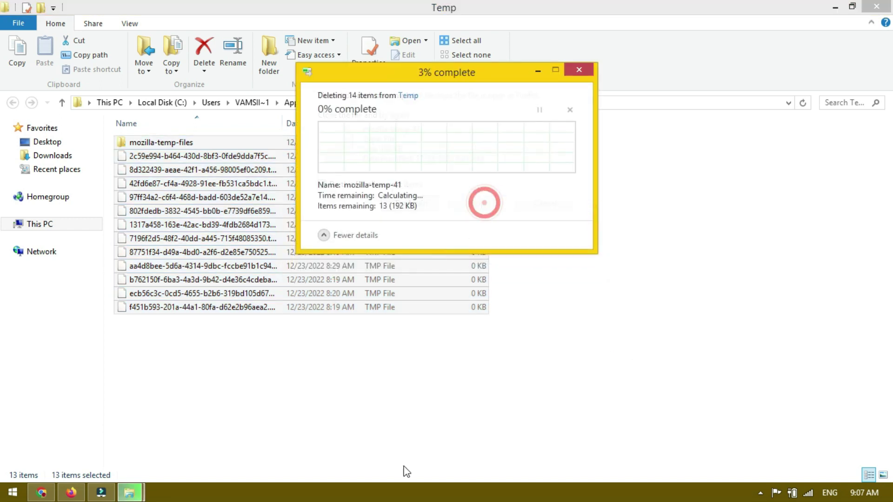
pyautogui.click(876, 7)
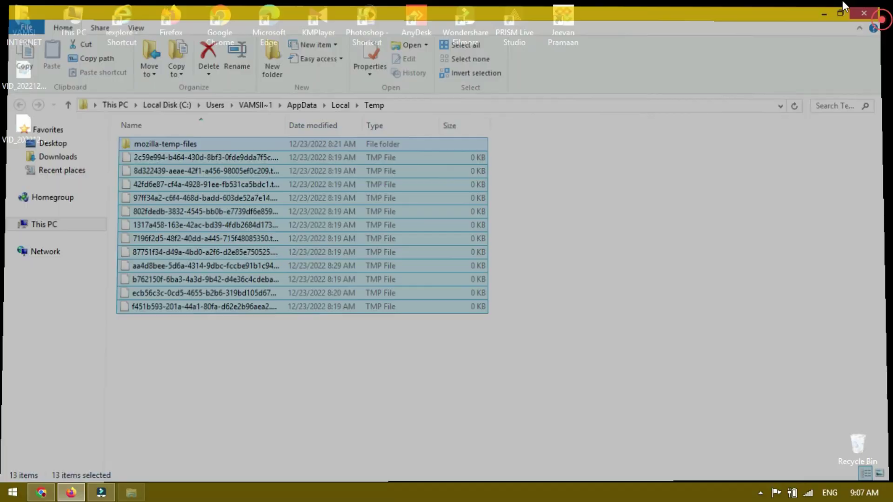
# Open the Windows Prefetch folder by running the prefetch command
pyautogui.click(354, 298)
pyautogui.press('super+r')
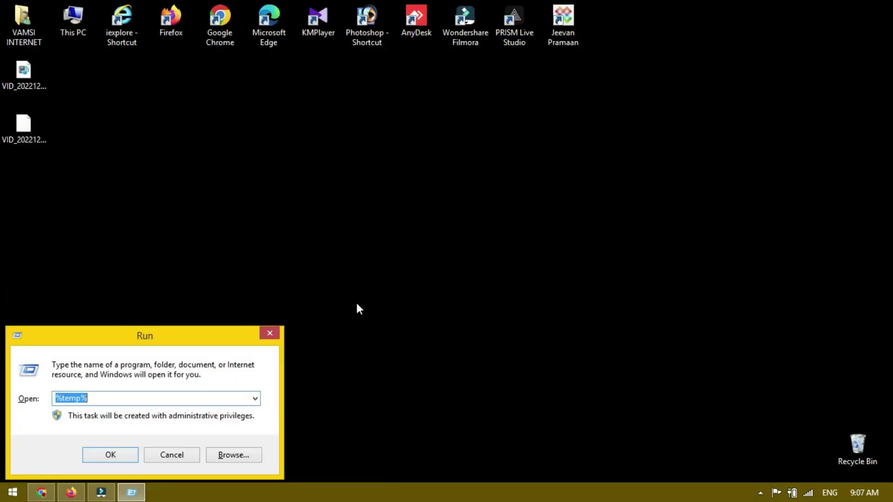
pyautogui.press('Down')
pyautogui.press('Down')
pyautogui.press('Down')
pyautogui.click(90, 398)
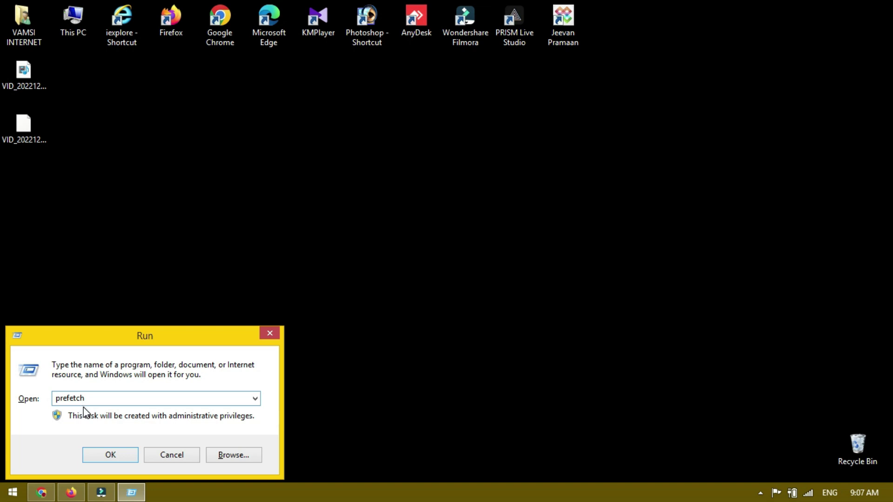
pyautogui.click(111, 456)
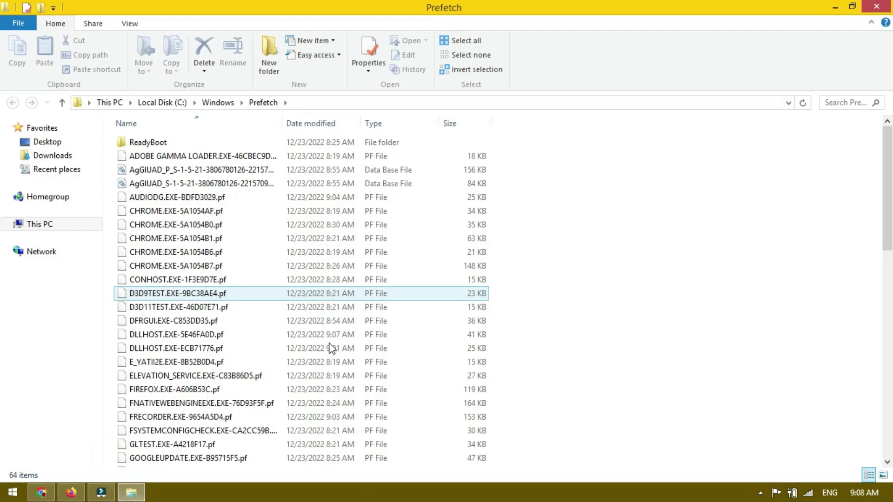
# Permanently delete all items in the Prefetch folder and close its window
pyautogui.moveTo(889, 162)
pyautogui.mouseDown()
pyautogui.moveTo(888, 365)
pyautogui.moveTo(890, 170)
pyautogui.mouseUp()
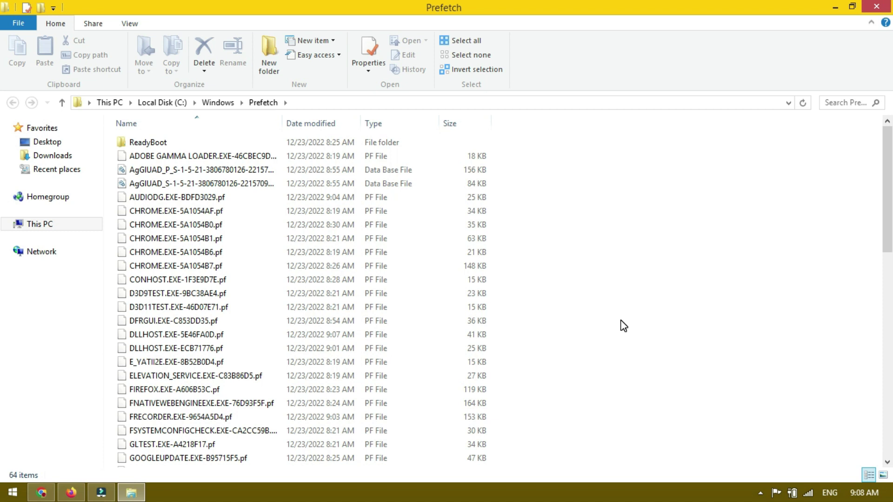
pyautogui.hotkey('ctrl', 'a')
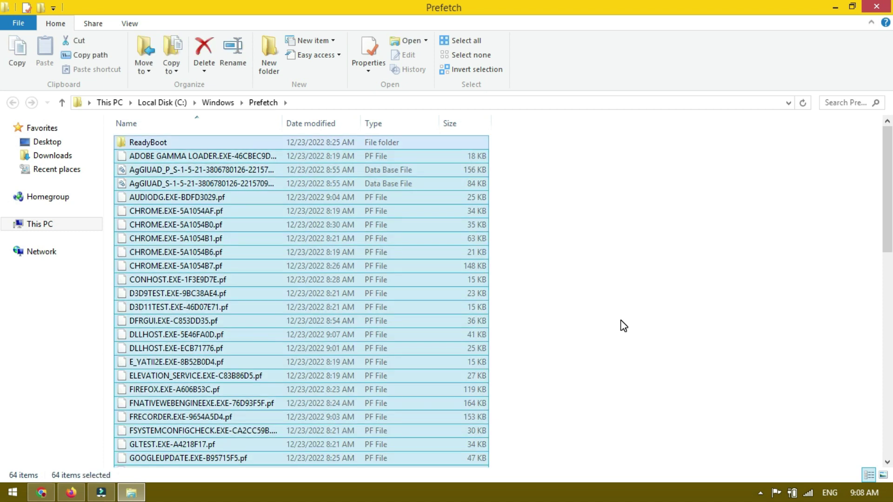
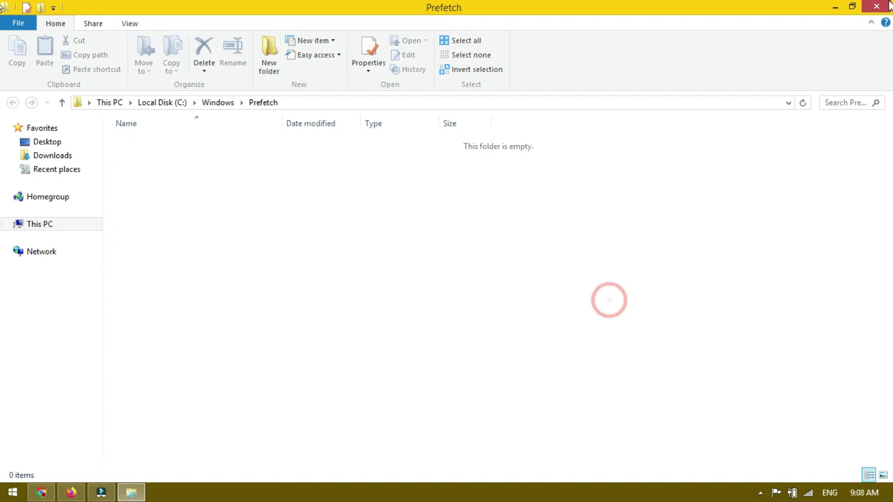
pyautogui.hotkey('alt', 'F4')
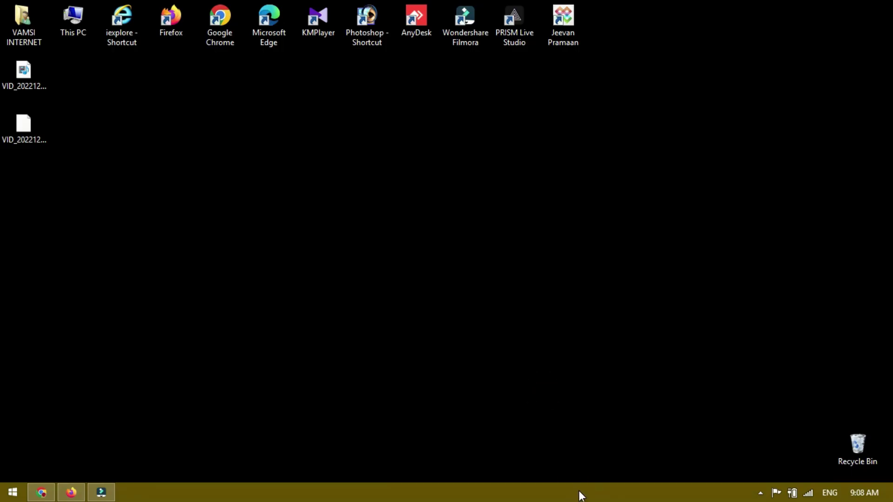
# Open Task Manager and show its list of startup programs
pyautogui.rightClick(581, 496)
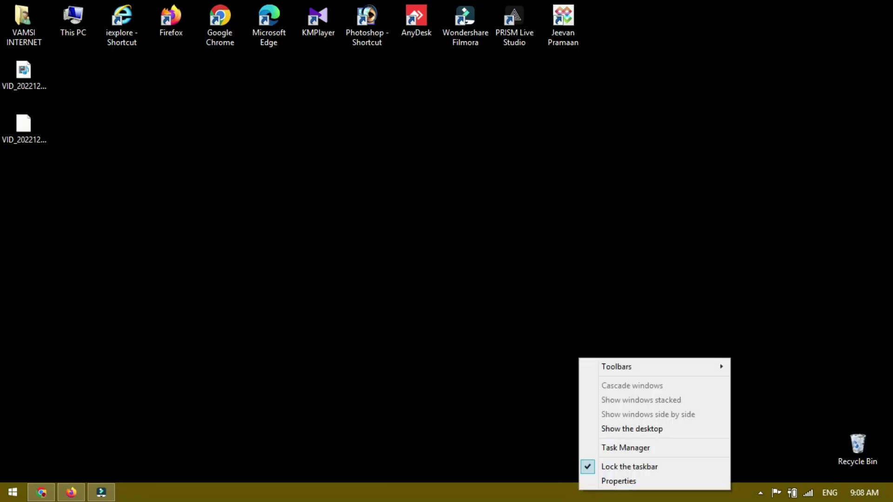
pyautogui.click(654, 453)
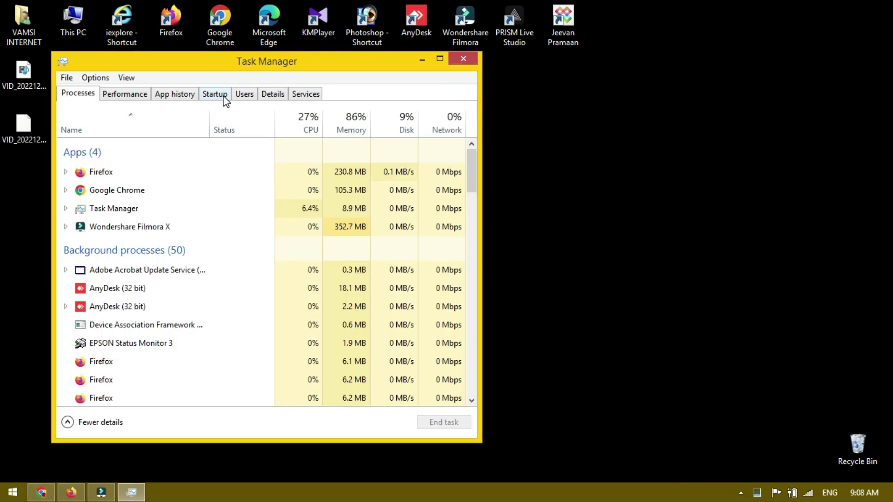
pyautogui.moveTo(375, 60); pyautogui.dragTo(496, 62)
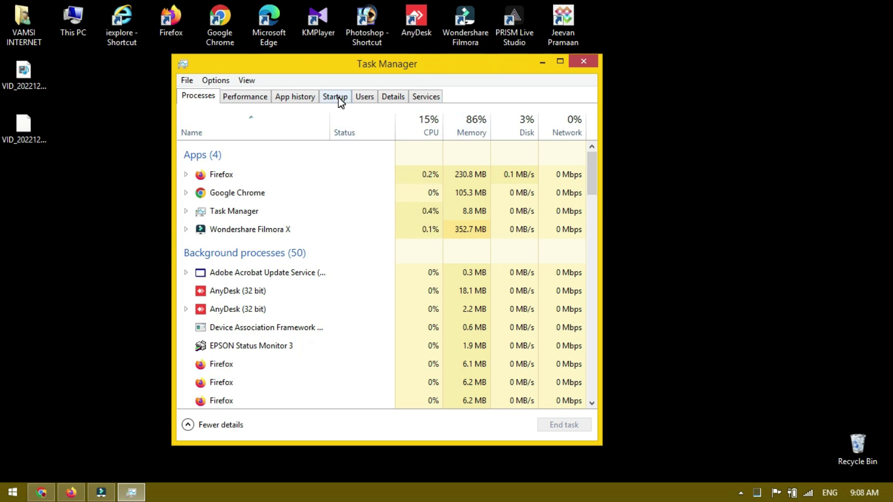
pyautogui.click(340, 98)
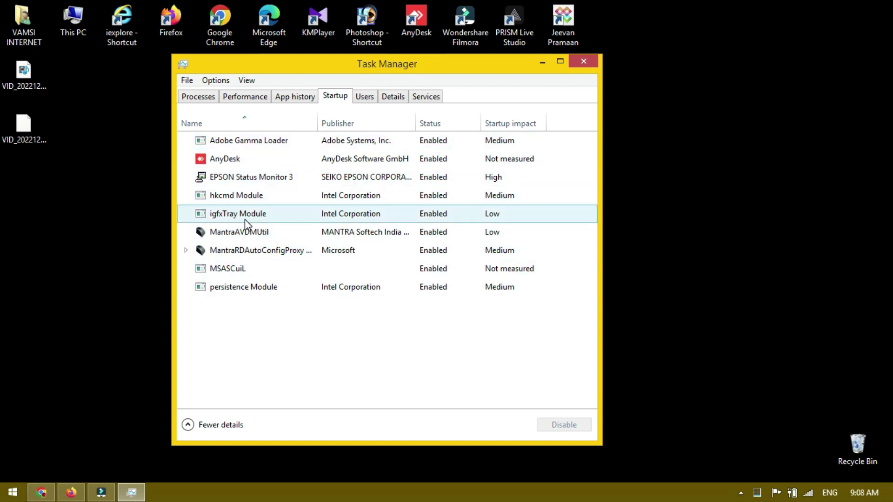
# Disable the startup programs Adobe Gamma Loader, AnyDesk, EPSON Status Monitor 3, hkcmd Module, MSASCuiL and persistence Module
pyautogui.click(238, 136)
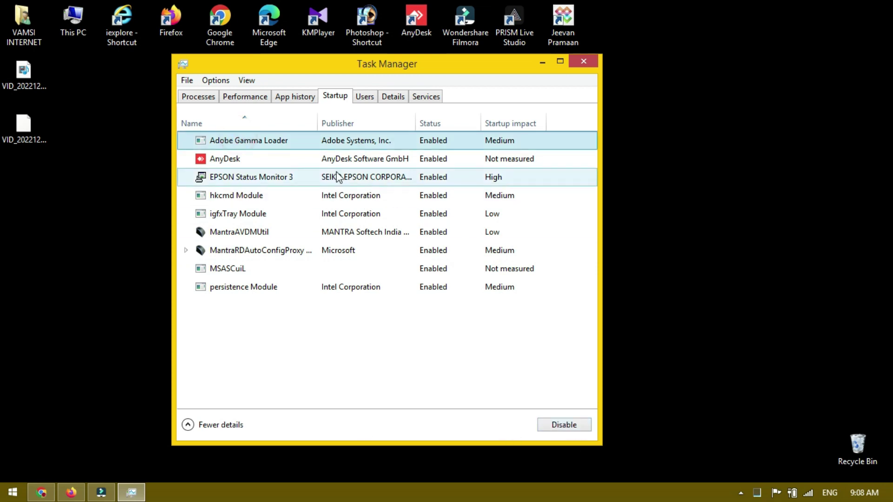
pyautogui.click(571, 430)
pyautogui.click(253, 177)
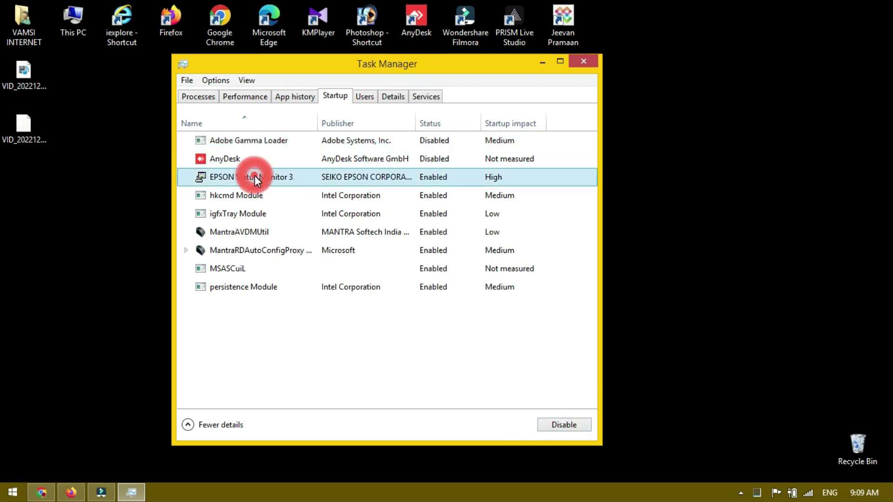
pyautogui.click(574, 429)
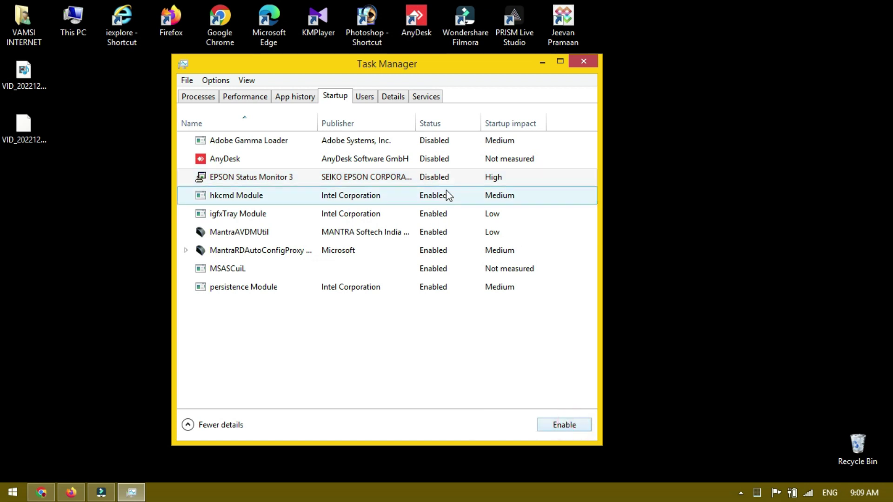
pyautogui.click(294, 195)
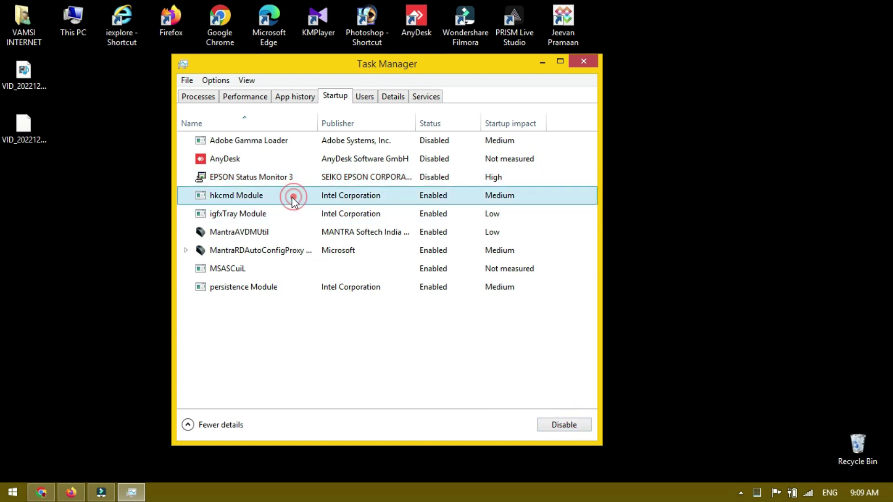
pyautogui.click(561, 425)
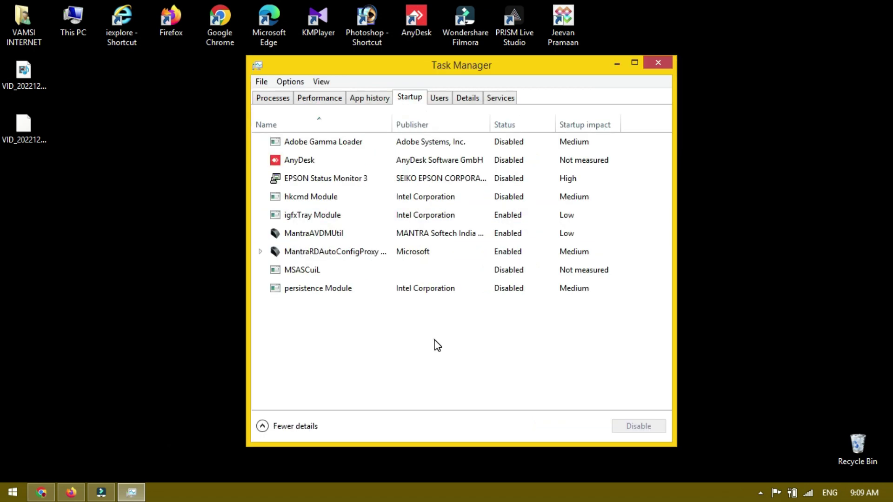
# Check the MantraAVDMUtil, MSASCuiL, MantraRDAutoConfigProxy and persistence Module startup entries, and close Task Manager
pyautogui.click(434, 339)
pyautogui.click(358, 232)
pyautogui.click(310, 271)
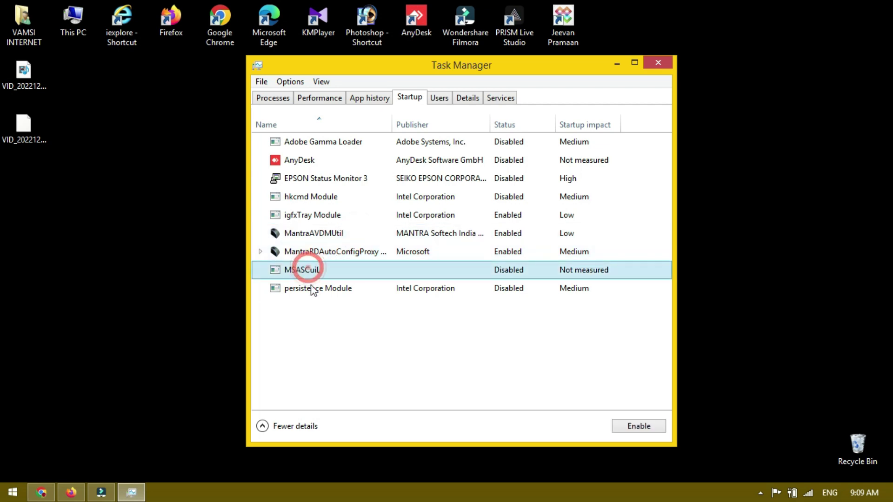
pyautogui.click(298, 252)
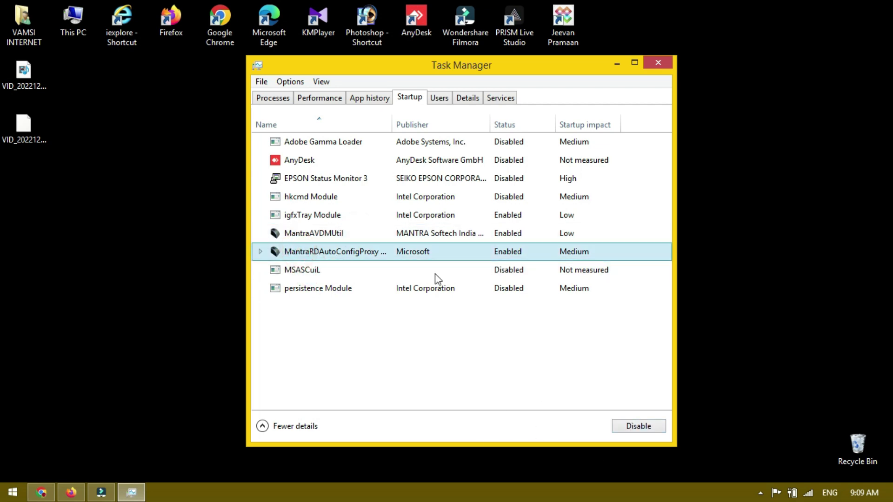
pyautogui.click(348, 289)
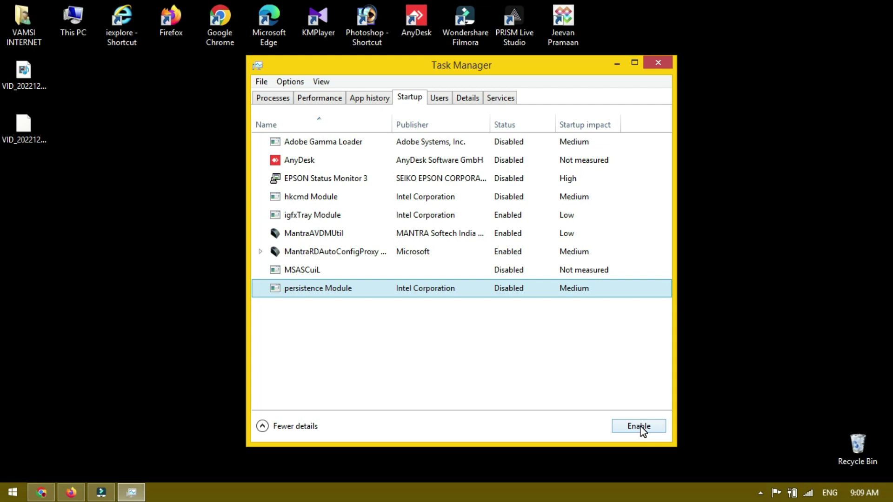
pyautogui.hotkey('alt', 'F4')
# Run Disk Cleanup on Local Disk (C:) from the drive's properties and close the properties dialog
pyautogui.doubleClick(74, 19)
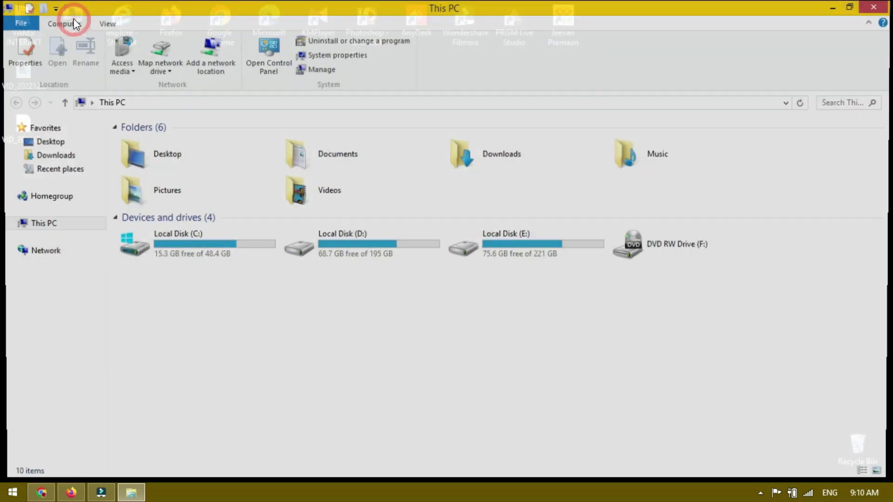
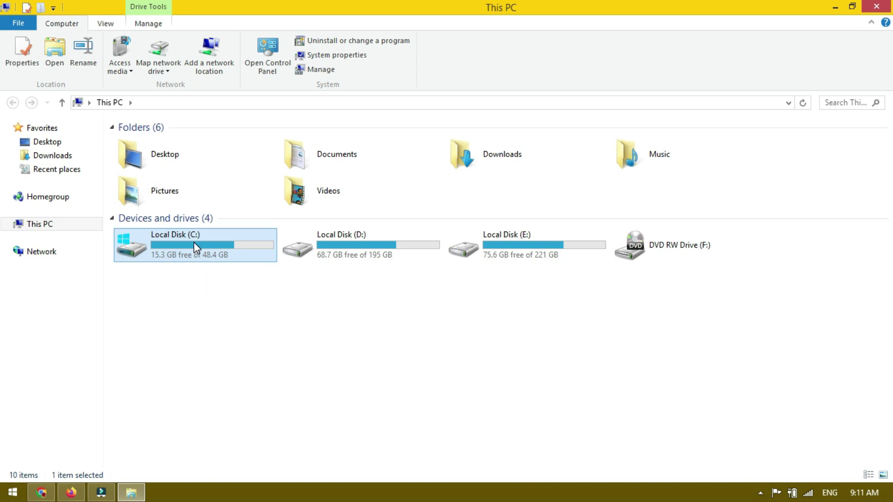
pyautogui.rightClick(193, 249)
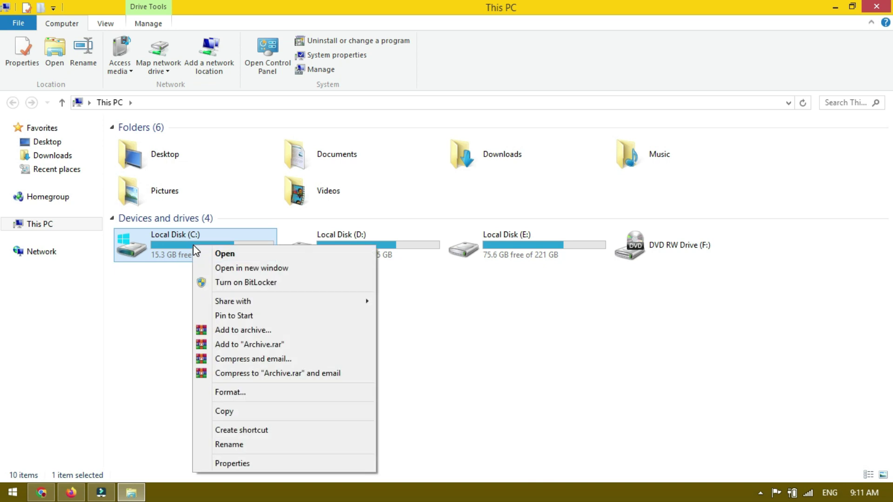
pyautogui.click(272, 464)
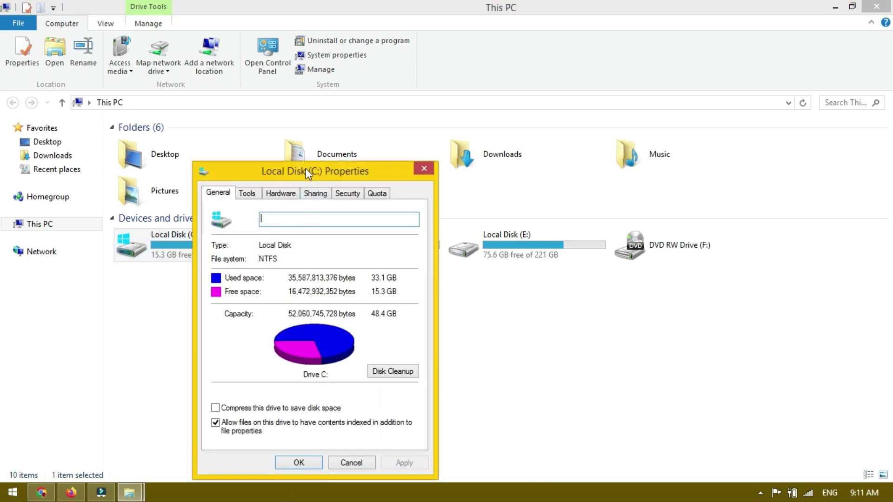
pyautogui.moveTo(305, 169); pyautogui.dragTo(344, 83)
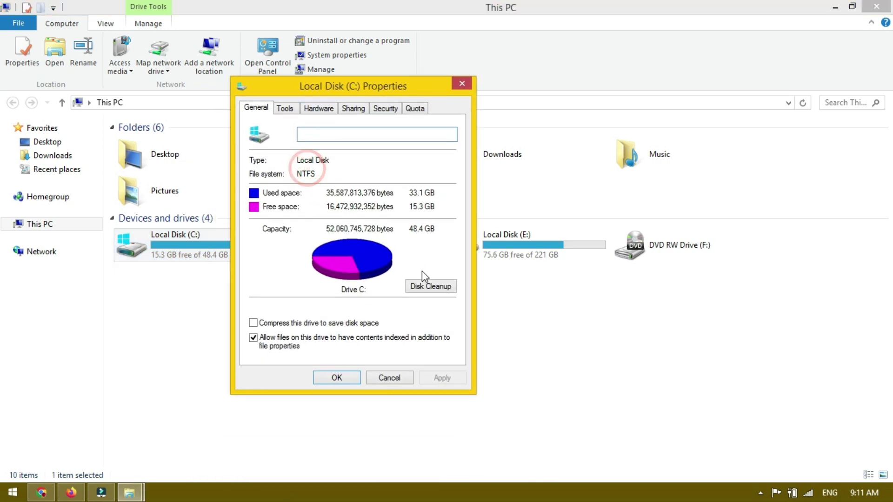
pyautogui.click(441, 291)
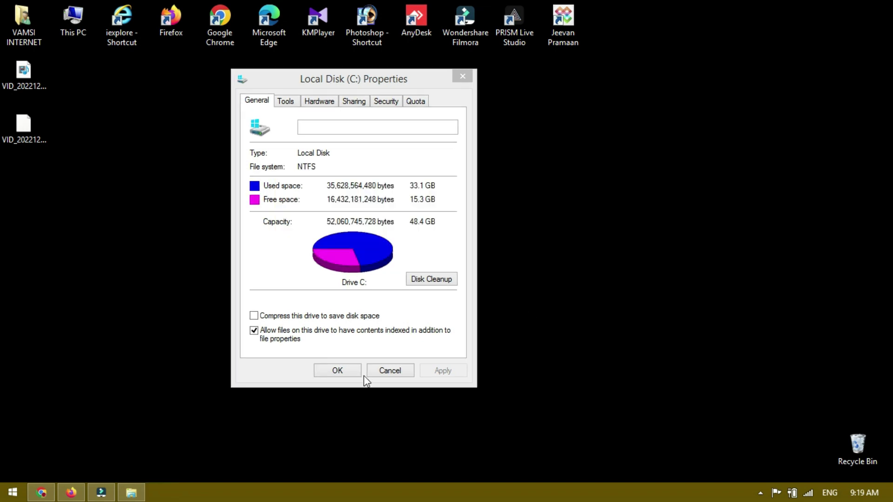
pyautogui.click(337, 371)
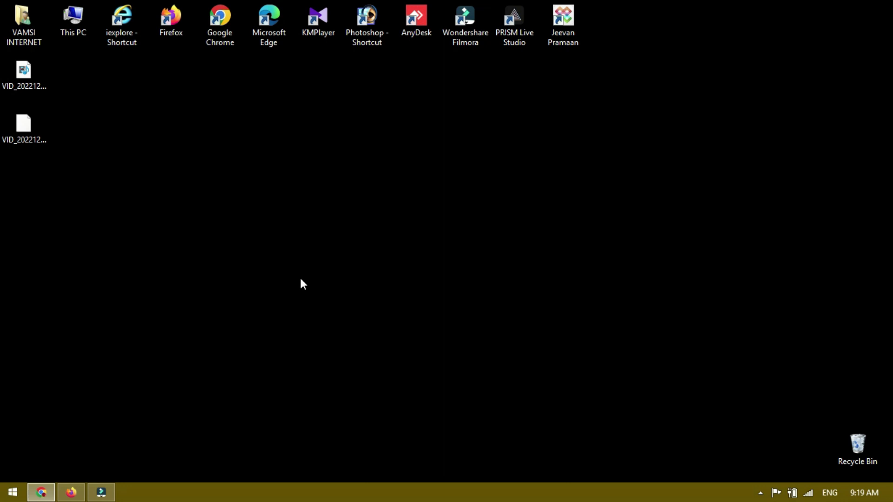
# Open the Registry Editor by running the regedit command
pyautogui.press('super+r')
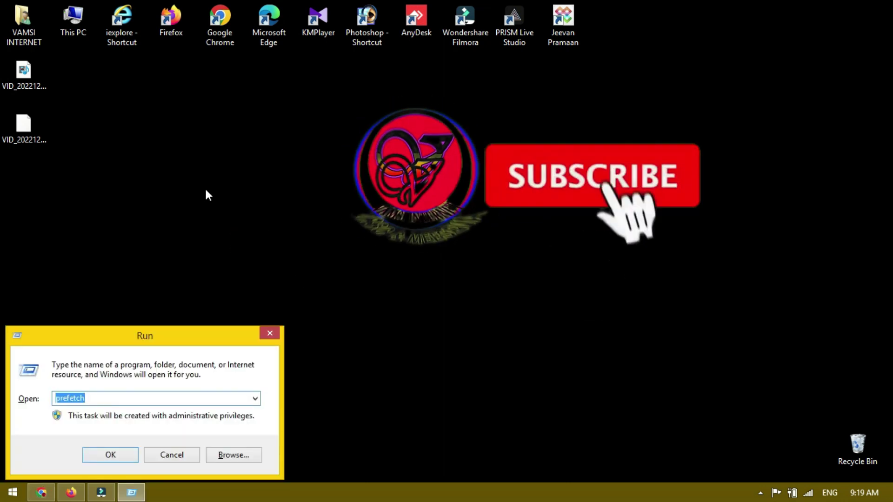
pyautogui.write('reg')
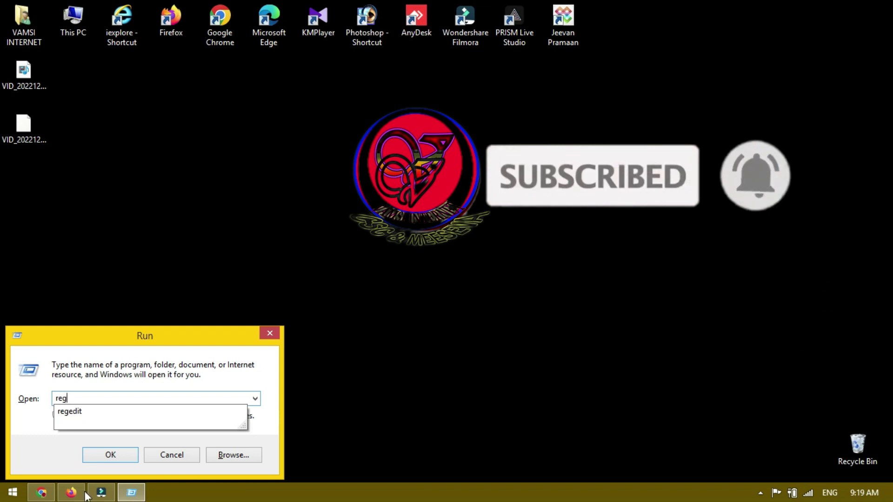
pyautogui.click(71, 412)
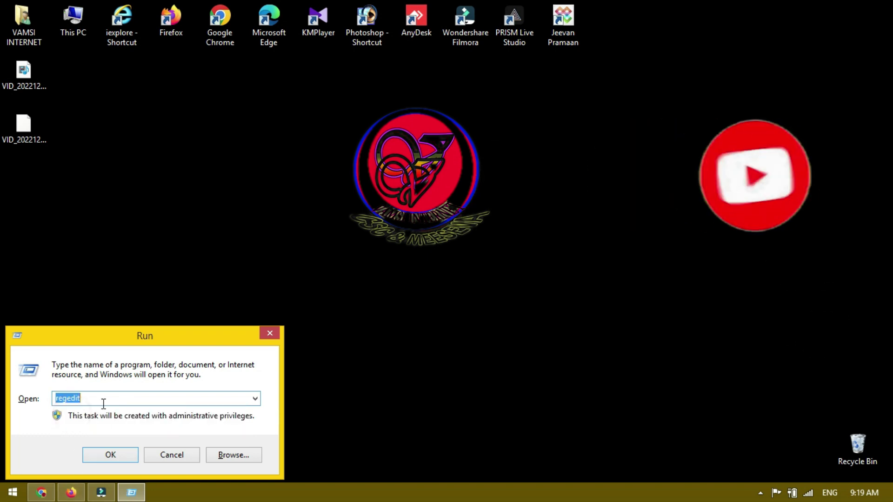
pyautogui.click(122, 456)
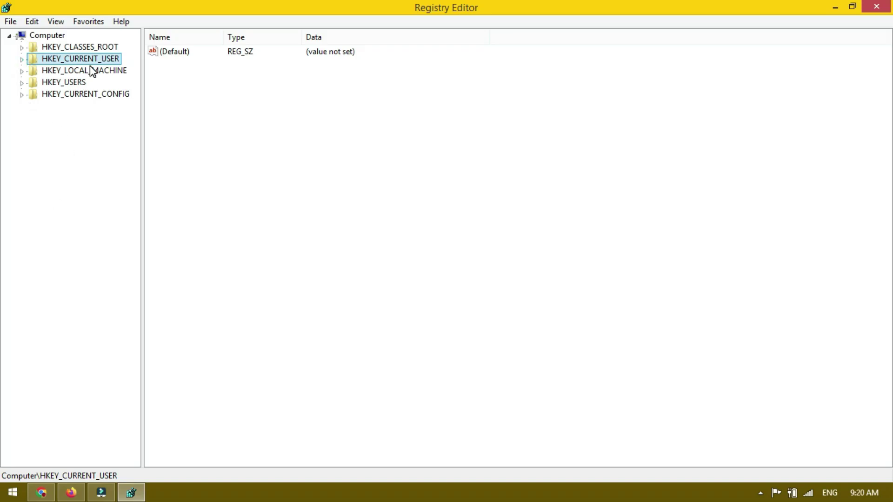
# Set the MouseHoverTime value to 10 in the registry key HKEY_CURRENT_USER\Control Panel\Mouse
pyautogui.click(21, 59)
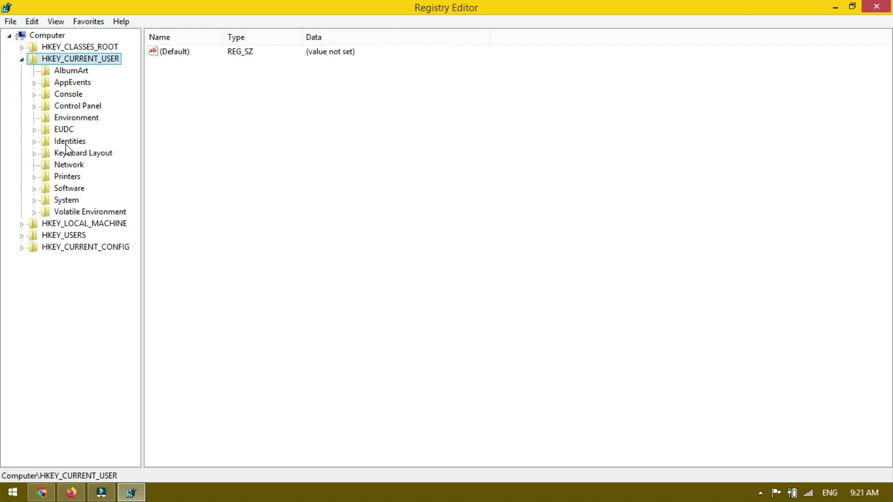
pyautogui.click(34, 107)
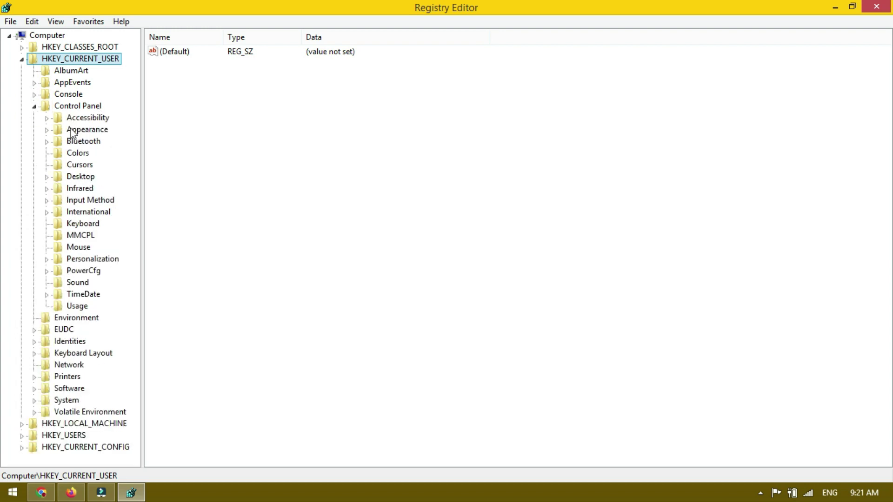
pyautogui.click(80, 251)
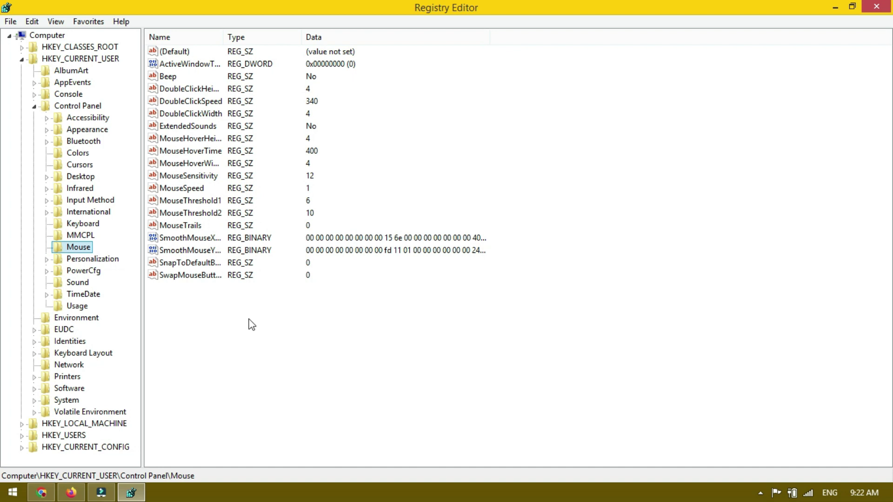
pyautogui.click(186, 152)
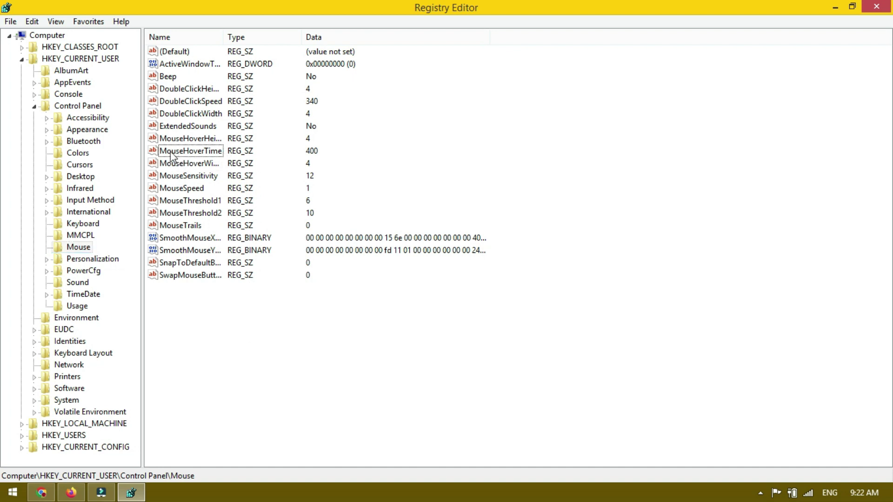
pyautogui.doubleClick(195, 152)
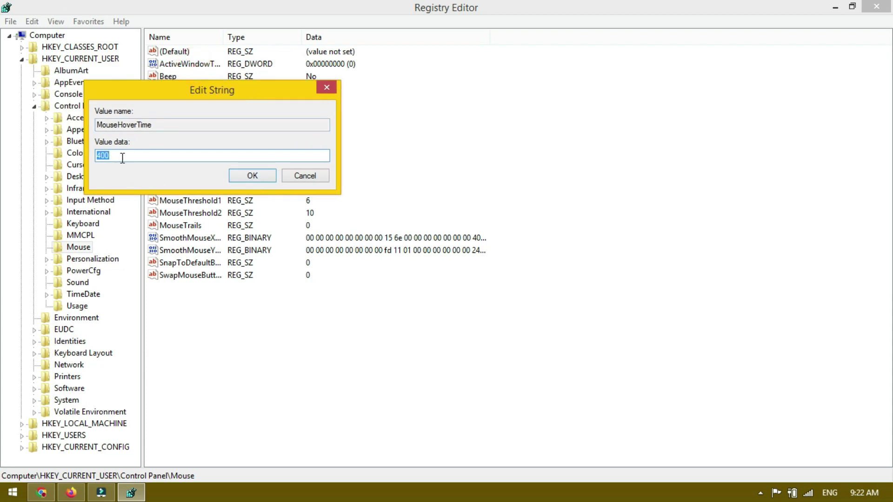
pyautogui.write('10')
pyautogui.click(253, 176)
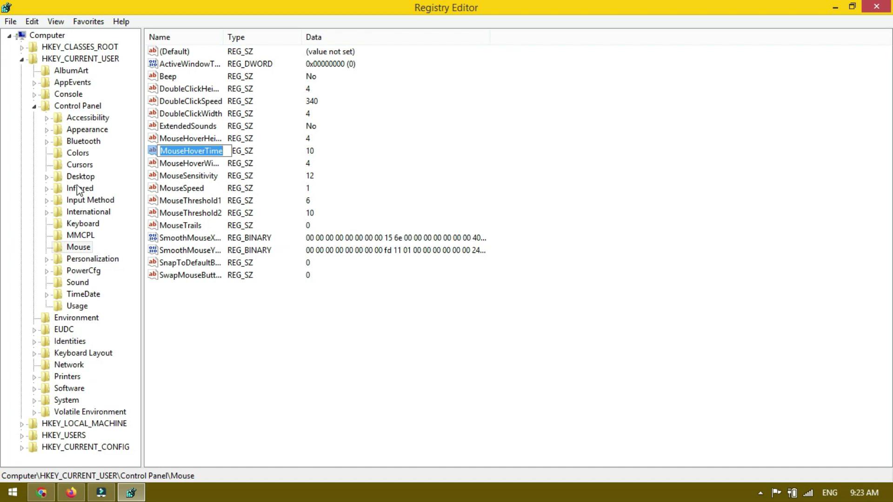
# Set the MenuShowDelay value to 10 in HKEY_CURRENT_USER\Control Panel\Desktop and close the Registry Editor
pyautogui.click(80, 178)
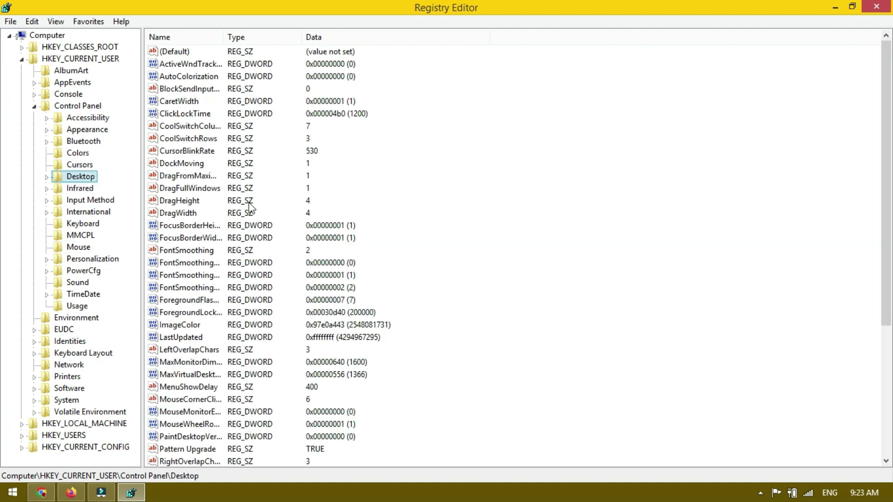
pyautogui.scroll(-3, 249, 344)
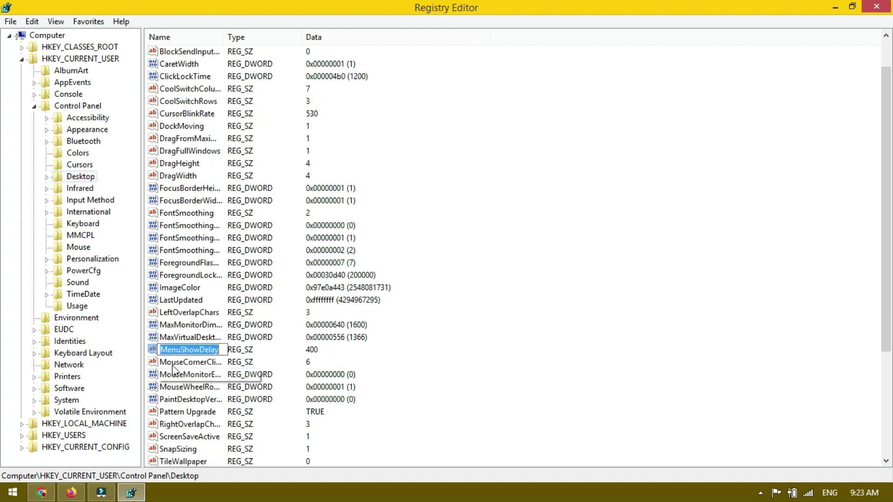
pyautogui.click(190, 350)
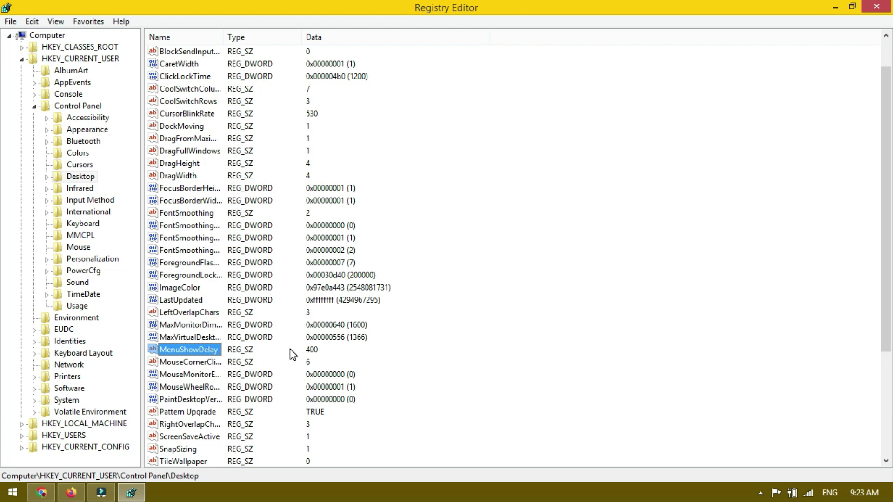
pyautogui.doubleClick(204, 350)
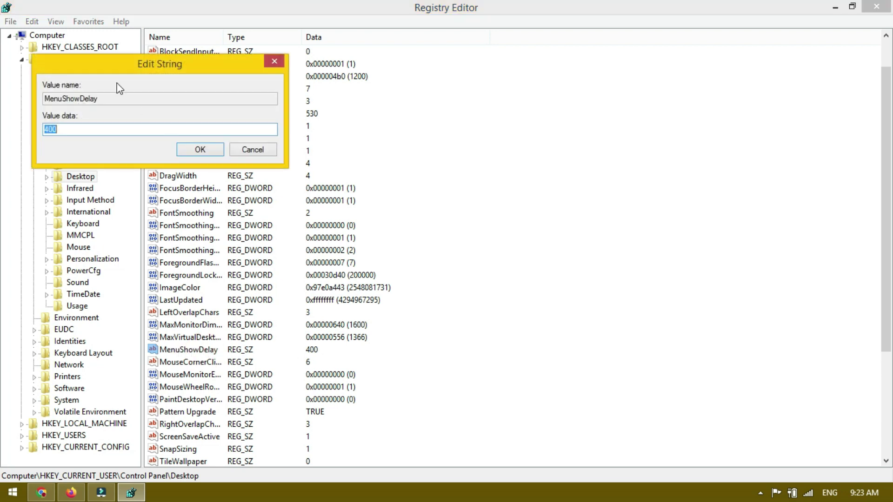
pyautogui.moveTo(107, 72); pyautogui.dragTo(179, 141)
pyautogui.write('10')
pyautogui.click(265, 219)
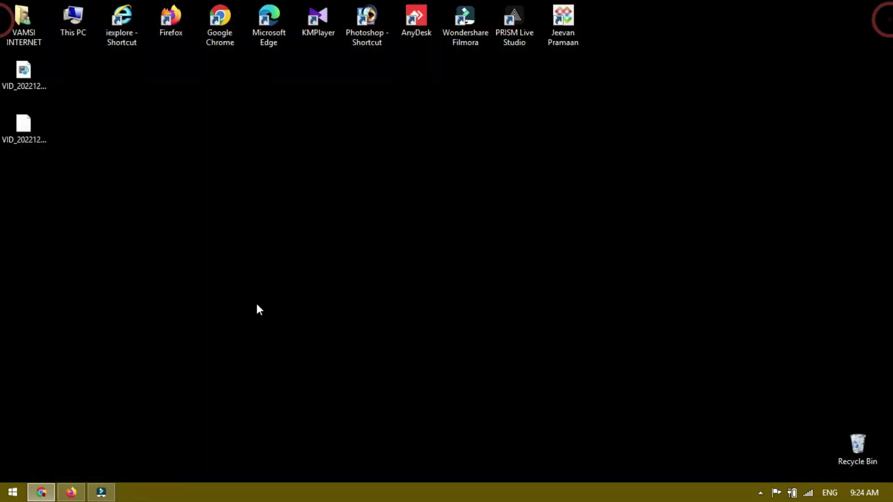
# Refresh the Windows desktop twice
pyautogui.rightClick(292, 196)
pyautogui.click(326, 233)
pyautogui.rightClick(293, 194)
pyautogui.click(327, 228)
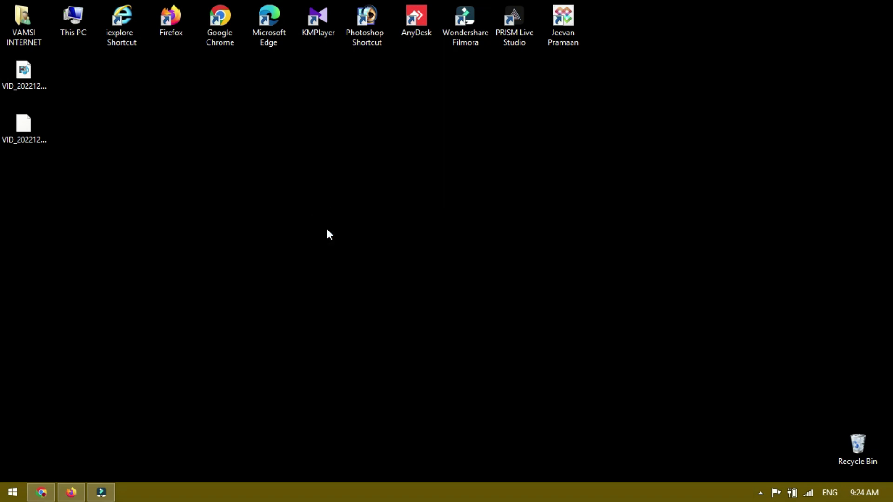
# Empty the Recycle Bin, confirming the deletion, and refresh the desktop
pyautogui.rightClick(323, 225)
pyautogui.click(363, 259)
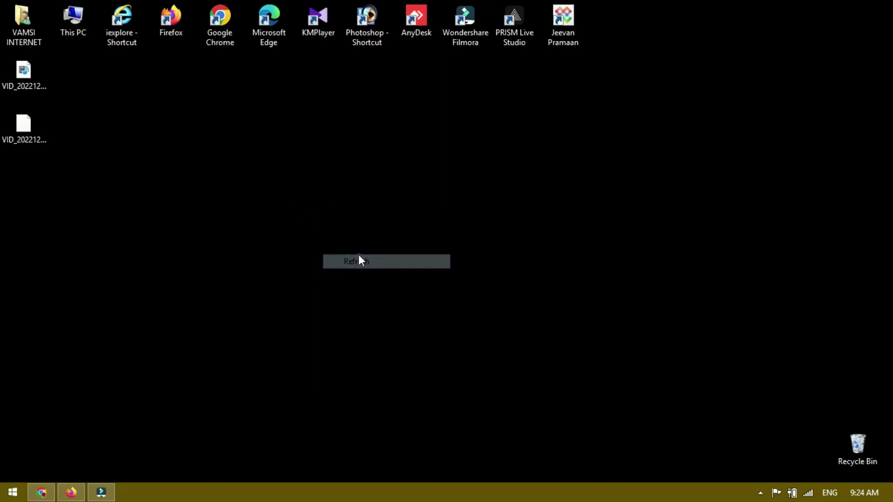
pyautogui.rightClick(856, 444)
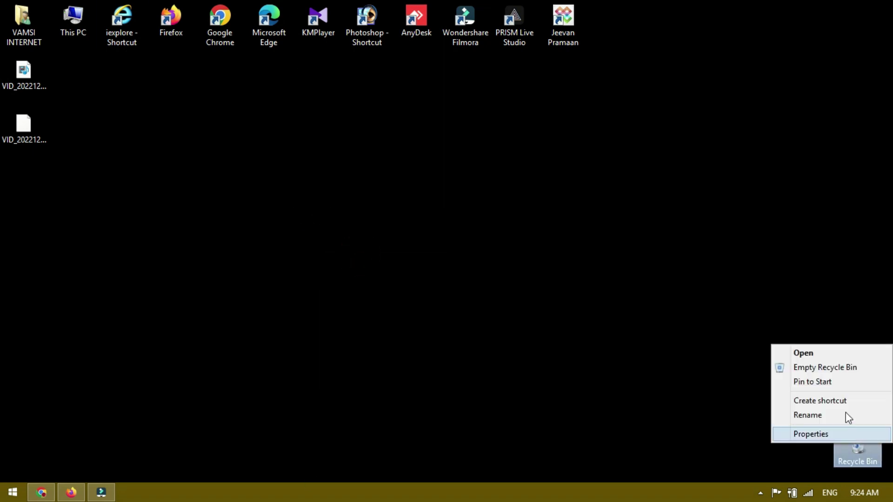
pyautogui.click(818, 368)
pyautogui.click(503, 259)
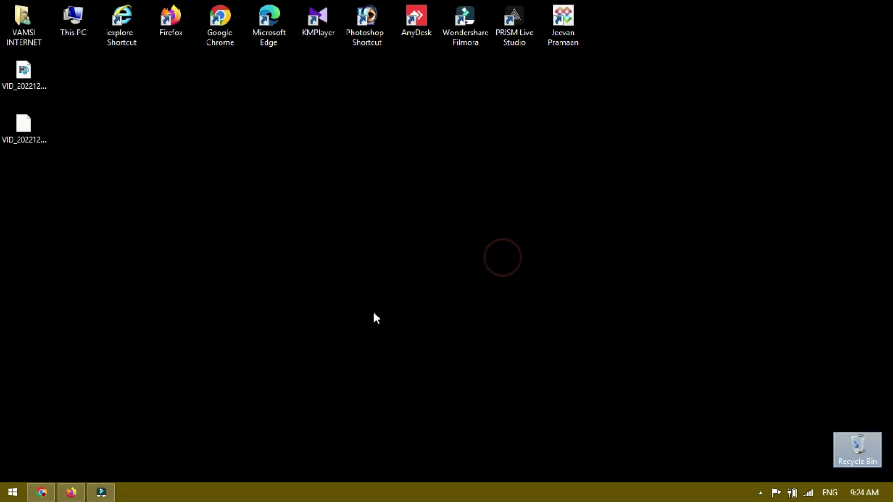
pyautogui.rightClick(324, 300)
pyautogui.click(367, 331)
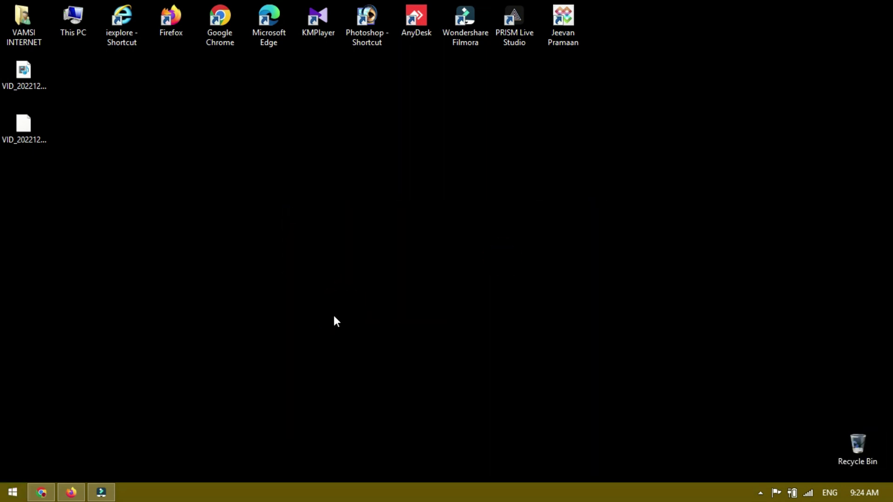
# Search the computer for "defr" and open the Defragment and optimize your drives tool
pyautogui.click(10, 494)
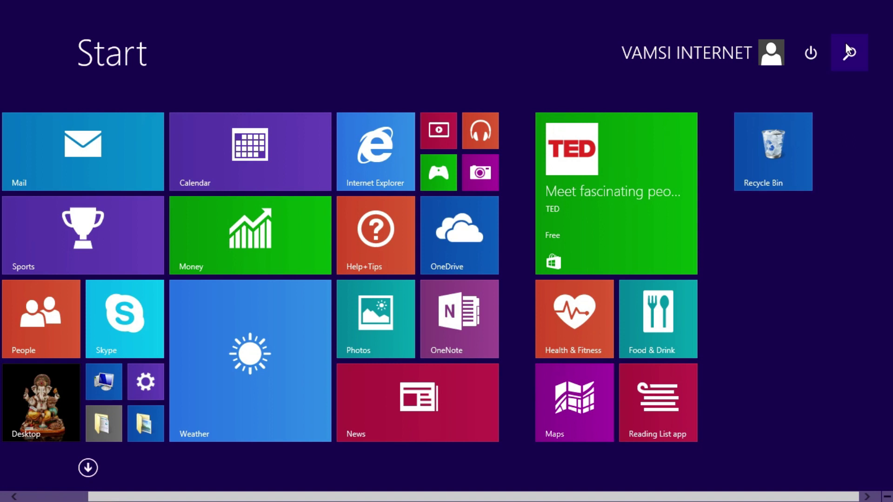
pyautogui.click(845, 55)
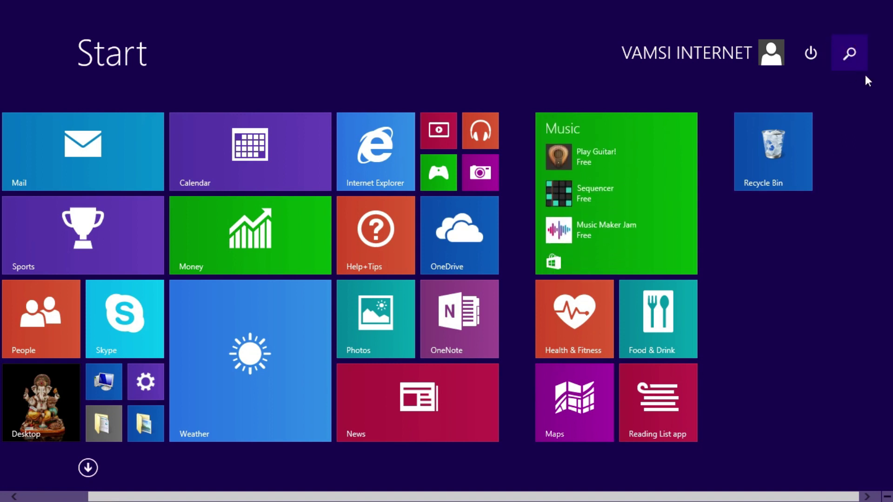
pyautogui.click(866, 58)
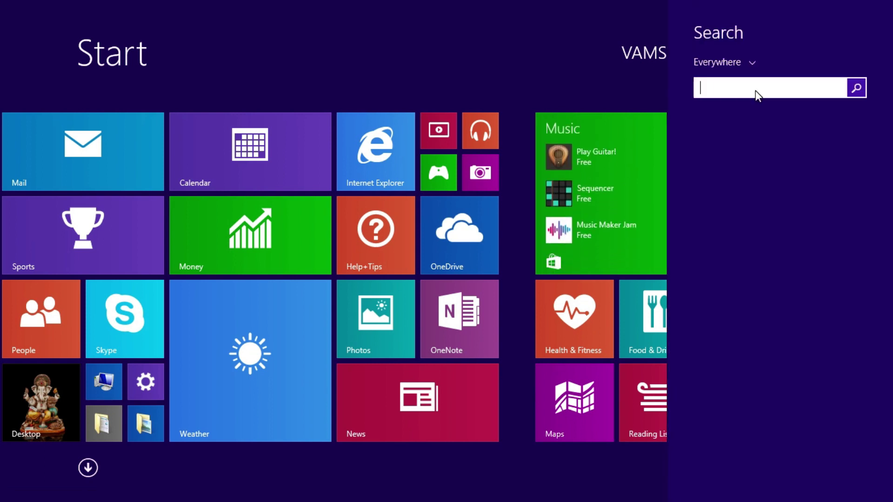
pyautogui.write('defr')
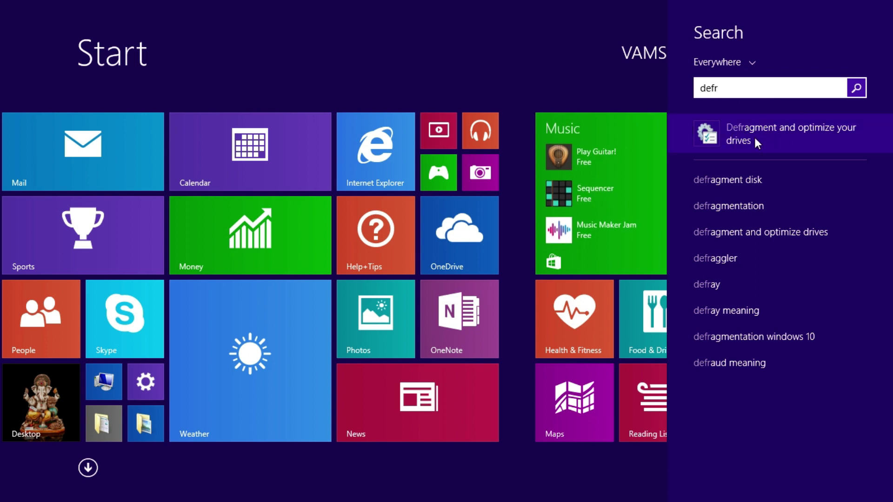
pyautogui.click(802, 142)
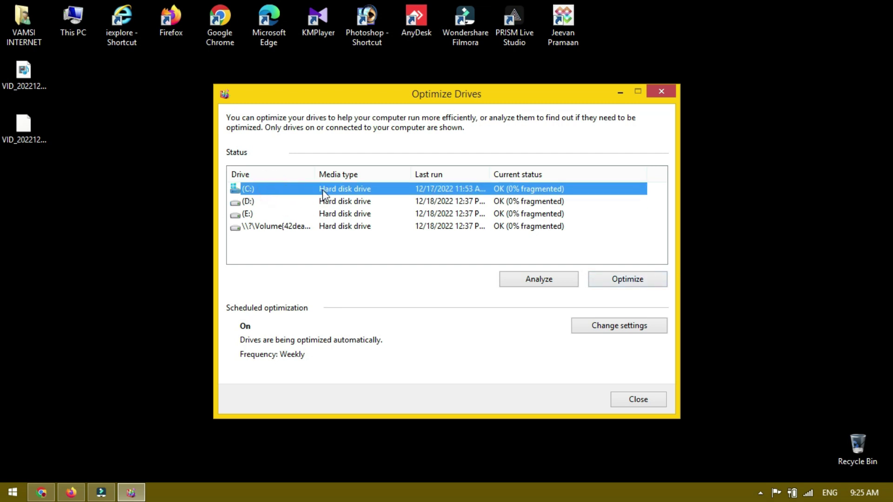
# Start optimizing the C: drive and close the Optimize Drives window
pyautogui.click(632, 281)
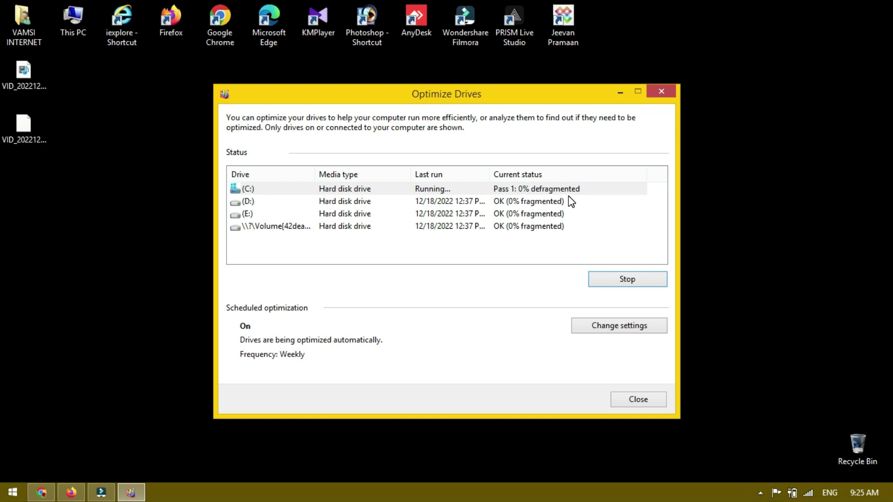
pyautogui.click(633, 399)
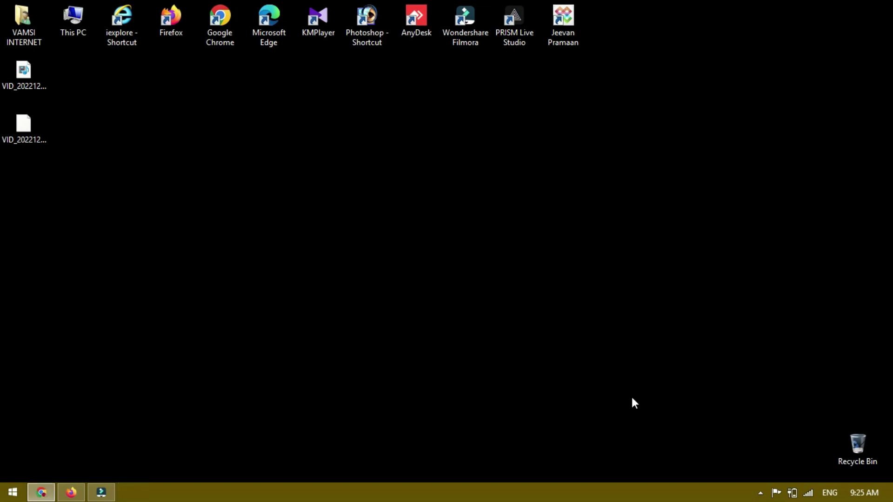
pyautogui.rightClick(535, 257)
pyautogui.click(537, 259)
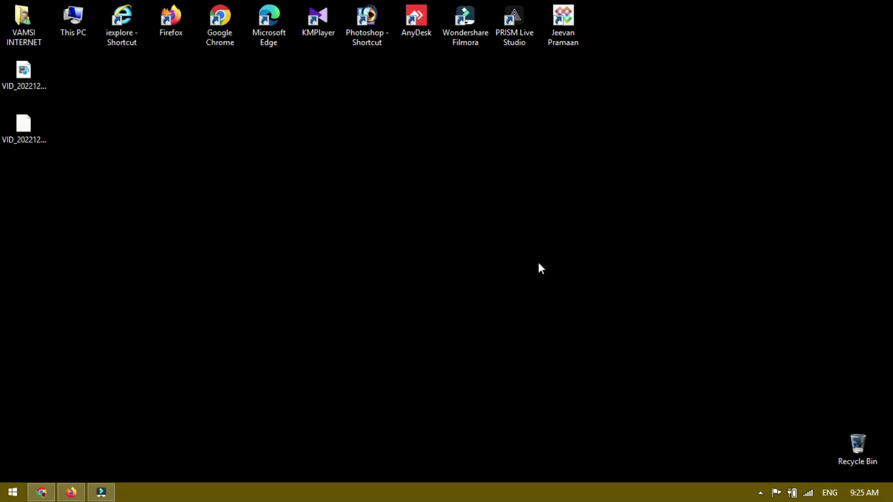
# Open the Performance Options from This PC's properties through the advanced system settings
pyautogui.rightClick(73, 20)
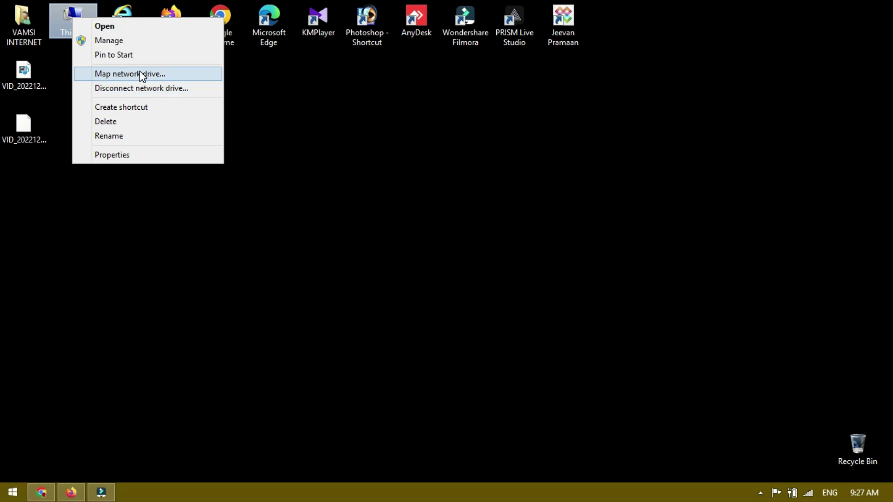
pyautogui.click(174, 155)
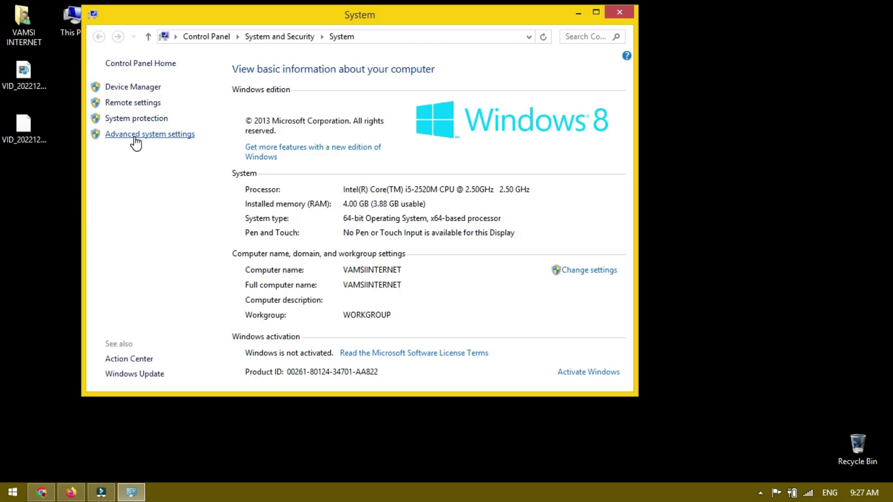
pyautogui.click(164, 134)
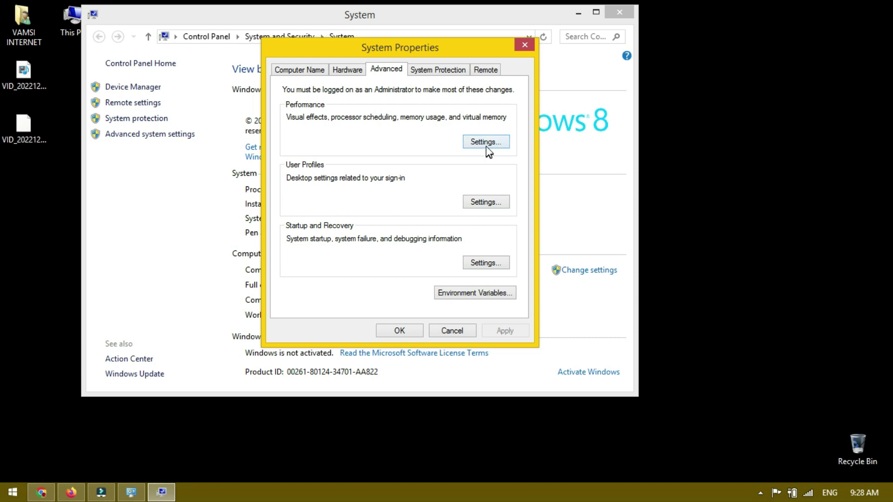
pyautogui.click(486, 147)
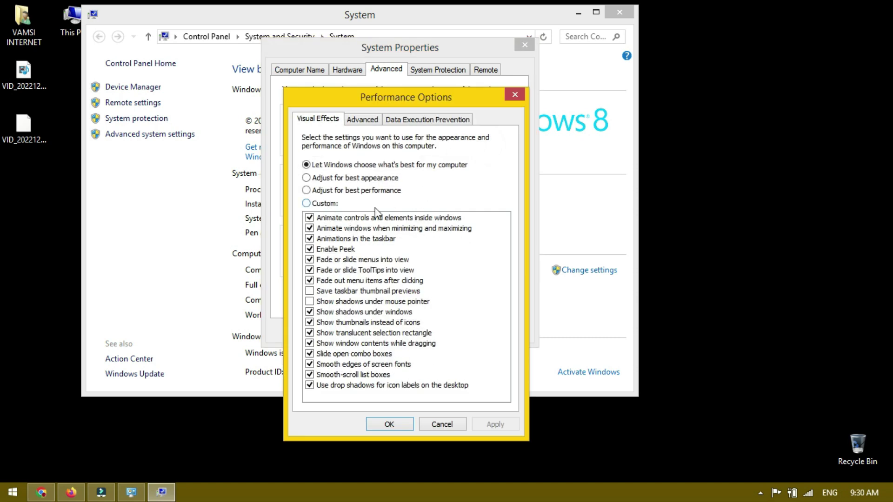
# Adjust visual effects for best performance but re-enable the first seven options, from "Animate controls and elements inside windows" through "Fade out menu items after clicking"
pyautogui.click(306, 190)
pyautogui.click(310, 218)
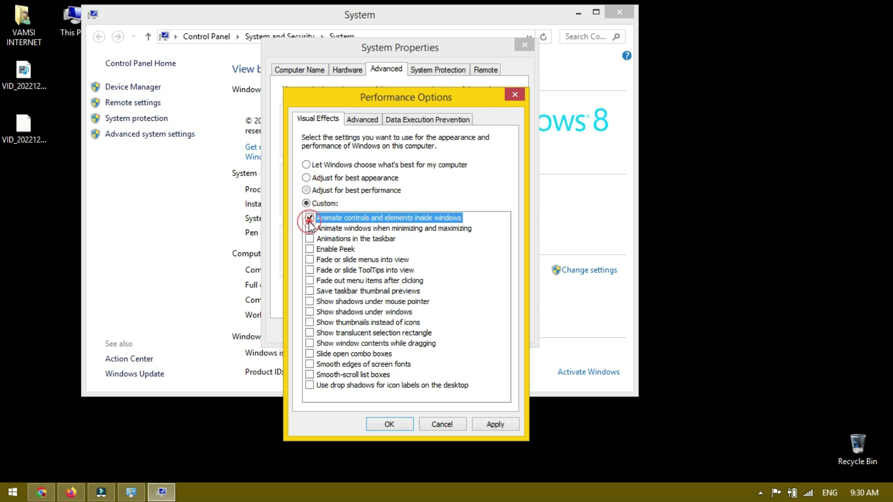
pyautogui.click(309, 228)
pyautogui.click(309, 238)
pyautogui.click(309, 249)
pyautogui.click(309, 259)
pyautogui.click(309, 280)
pyautogui.click(309, 270)
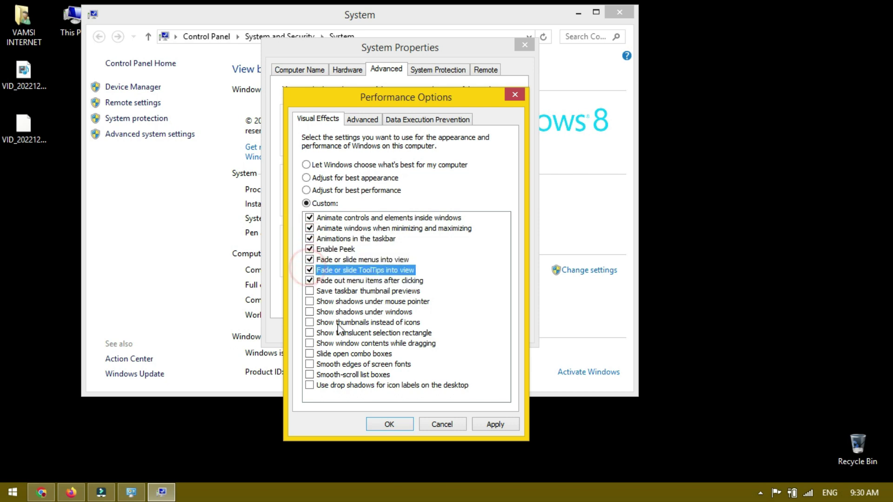
# Apply the visual effects settings and close Performance Options, System Properties and the System window
pyautogui.click(507, 425)
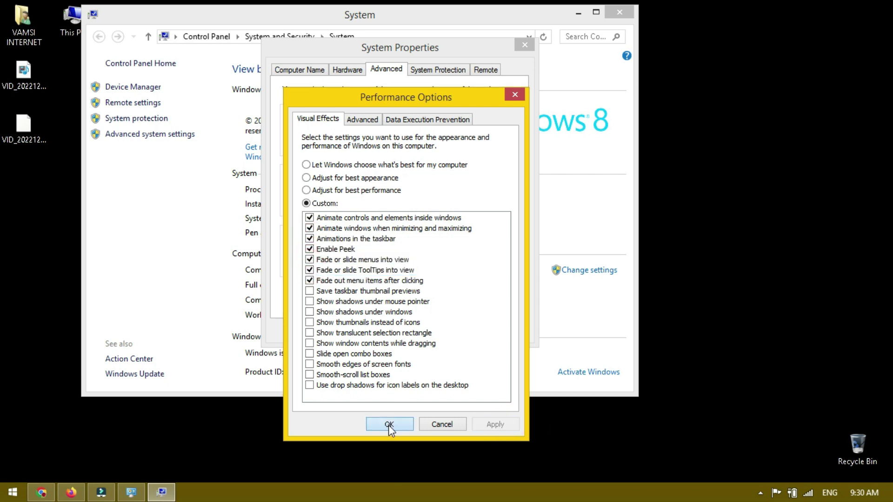
pyautogui.click(389, 424)
pyautogui.click(398, 330)
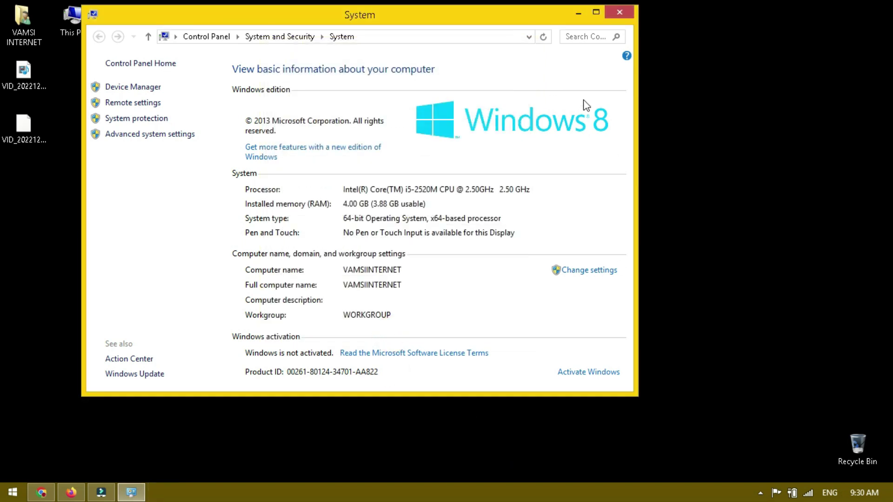
pyautogui.click(619, 13)
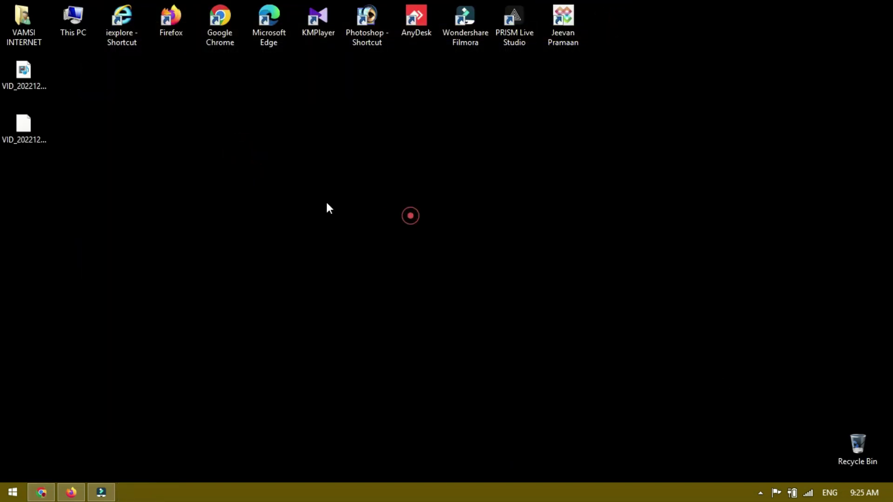
pyautogui.moveTo(273, 147); pyautogui.dragTo(640, 329)
pyautogui.moveTo(181, 166); pyautogui.dragTo(205, 322)
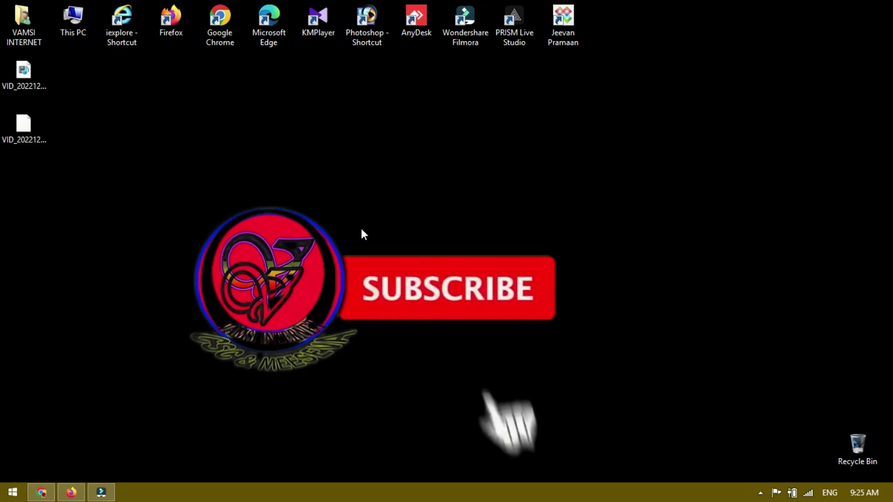
pyautogui.moveTo(241, 130); pyautogui.dragTo(298, 359)
pyautogui.moveTo(198, 135); pyautogui.dragTo(719, 361)
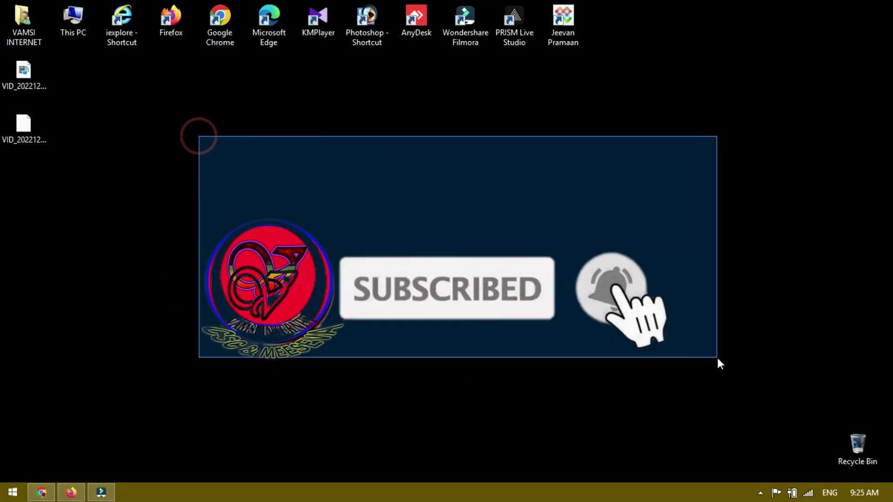
pyautogui.moveTo(202, 125); pyautogui.dragTo(705, 319)
pyautogui.click(188, 139)
pyautogui.click(453, 265)
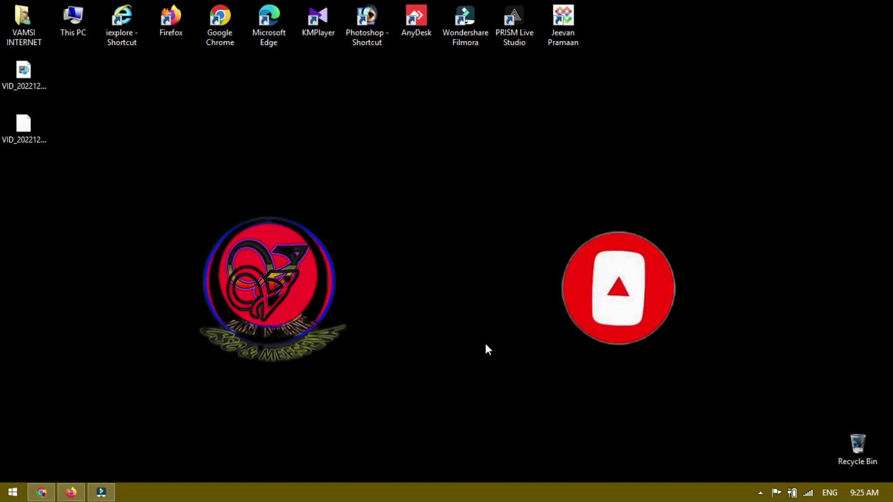
# Restart the computer from the Start screen's power options
pyautogui.click(12, 492)
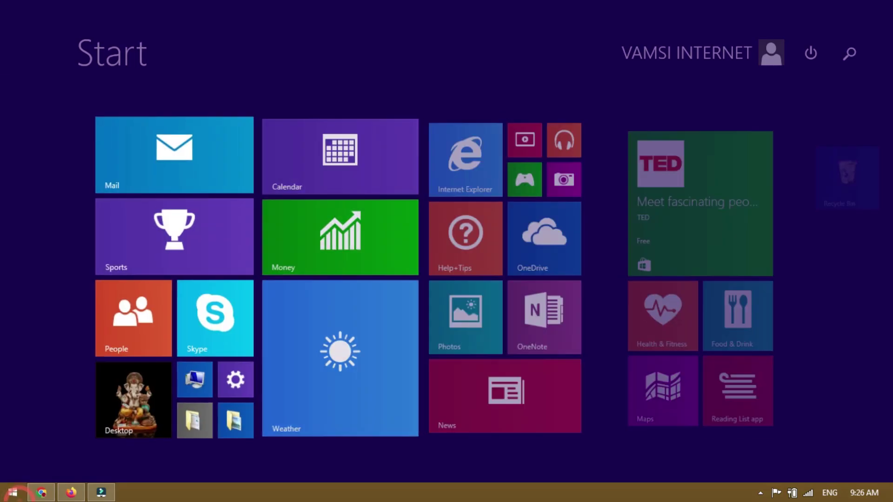
pyautogui.click(800, 56)
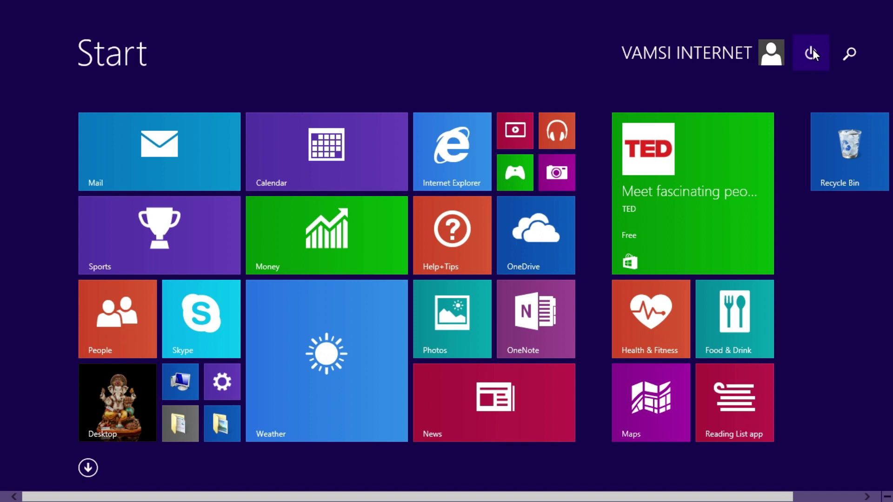
pyautogui.click(814, 50)
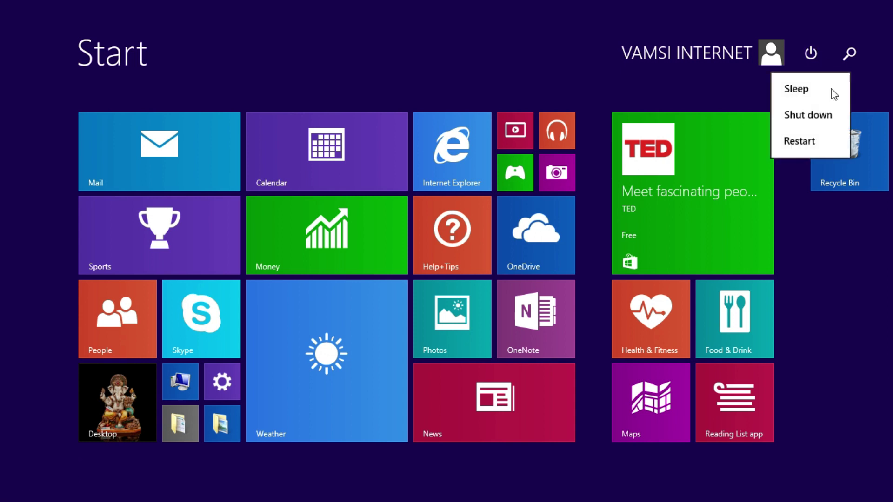
pyautogui.click(800, 140)
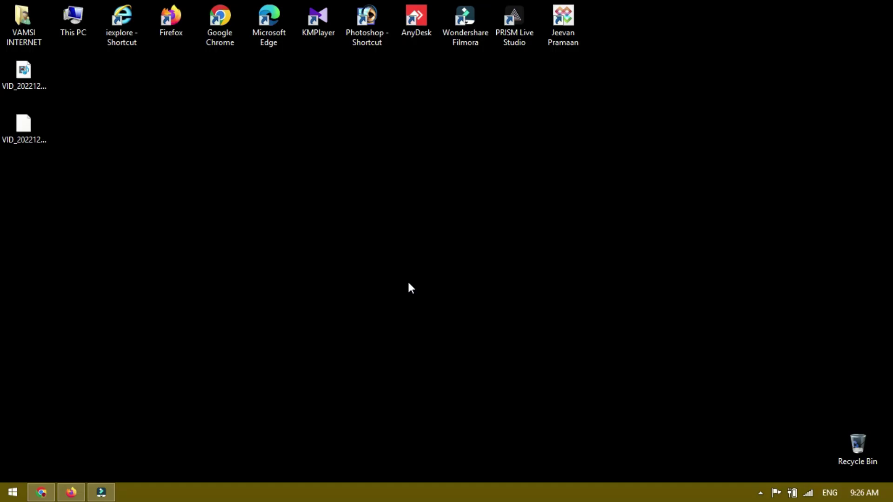